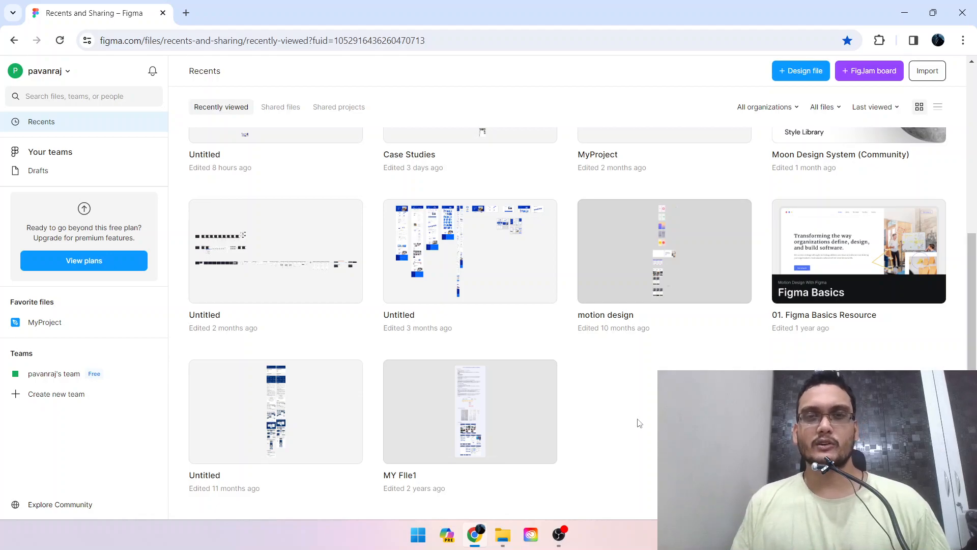
Look through the recently viewed files in the file browser.
{"action": "scroll", "coordinate": [639, 423], "scroll_direction": "up", "scroll_amount": 5}
{"action": "scroll", "coordinate": [639, 422], "scroll_direction": "down", "scroll_amount": 5}
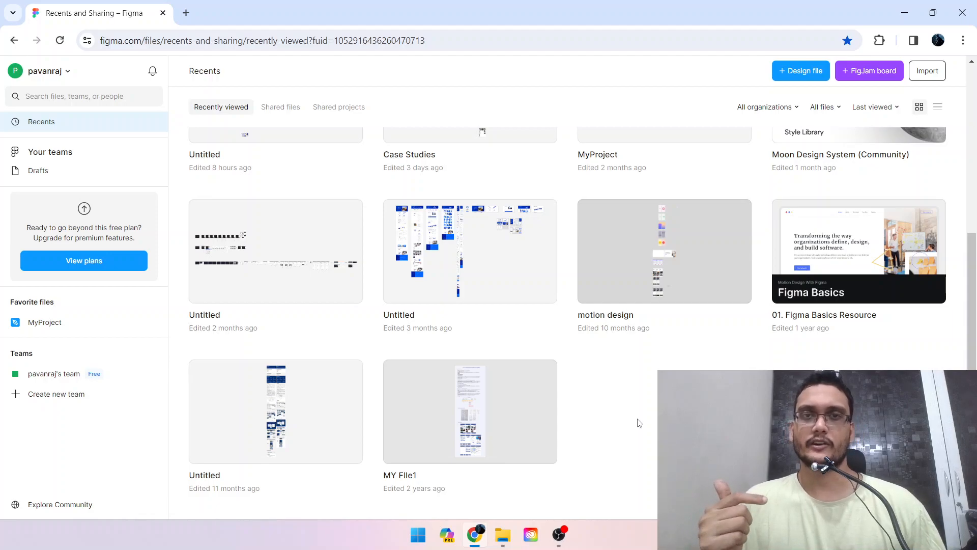
{"action": "scroll", "coordinate": [639, 423], "scroll_direction": "up", "scroll_amount": 5}
{"action": "scroll", "coordinate": [639, 422], "scroll_direction": "down", "scroll_amount": 5}
{"action": "scroll", "coordinate": [640, 423], "scroll_direction": "up", "scroll_amount": 5}
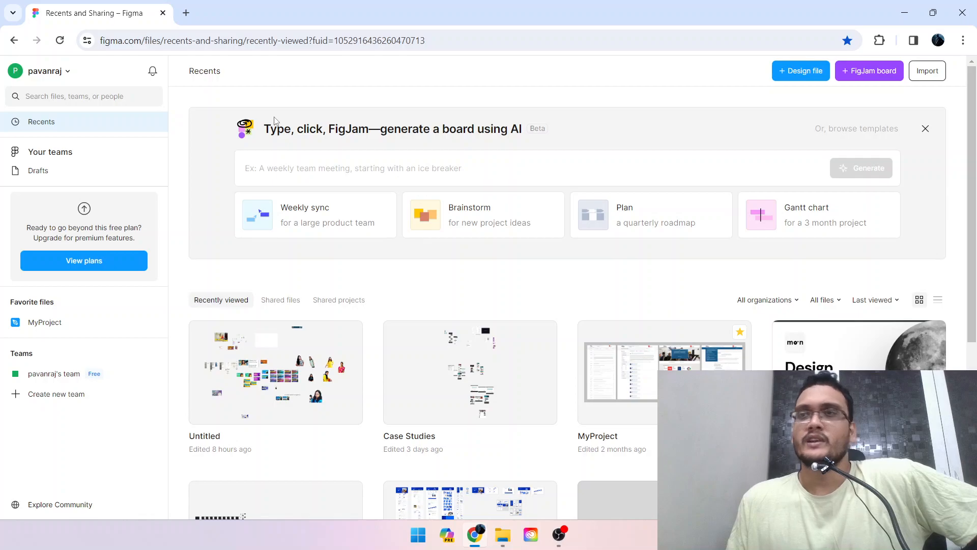
{"action": "scroll", "coordinate": [464, 120], "scroll_direction": "down", "scroll_amount": 2}
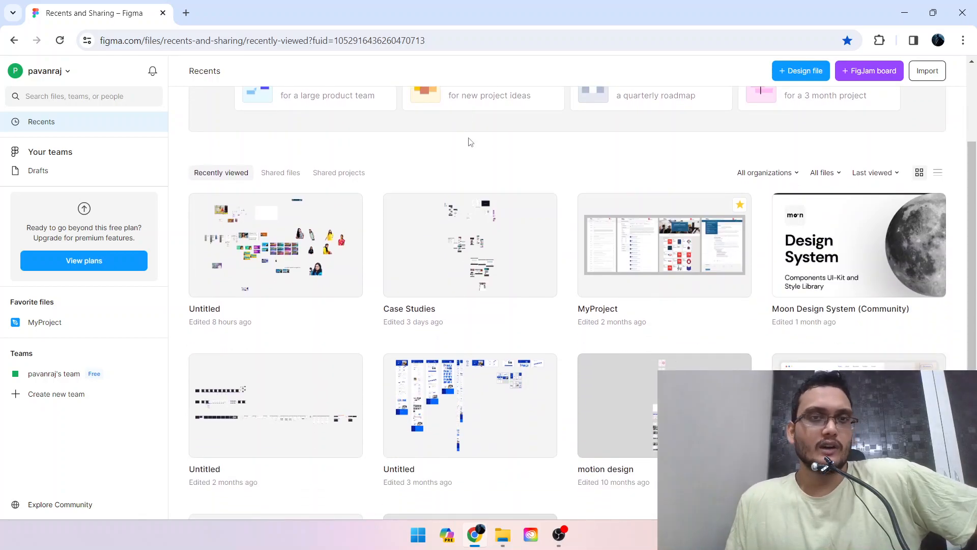
{"action": "scroll", "coordinate": [484, 163], "scroll_direction": "down", "scroll_amount": 1}
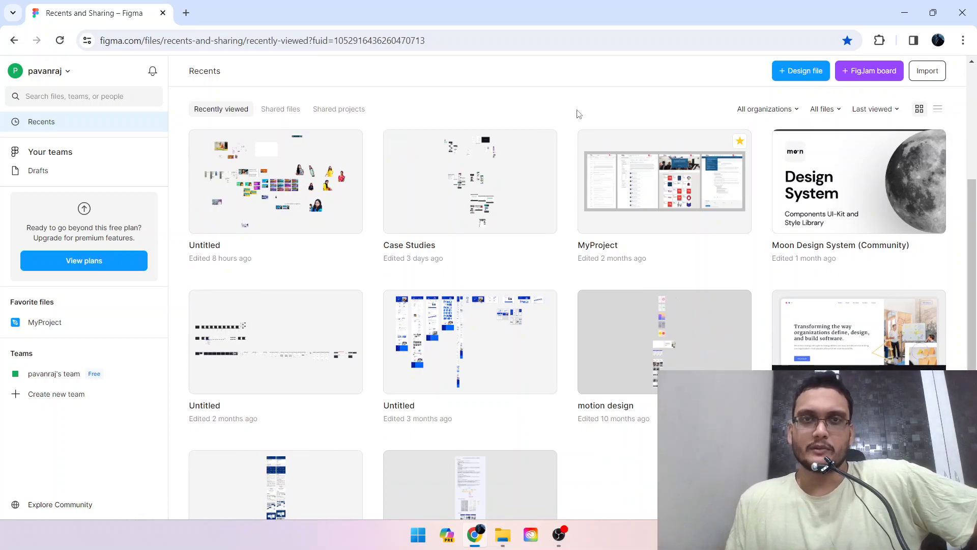
{"action": "scroll", "coordinate": [566, 148], "scroll_direction": "down", "scroll_amount": 1}
{"action": "scroll", "coordinate": [567, 148], "scroll_direction": "up", "scroll_amount": 5}
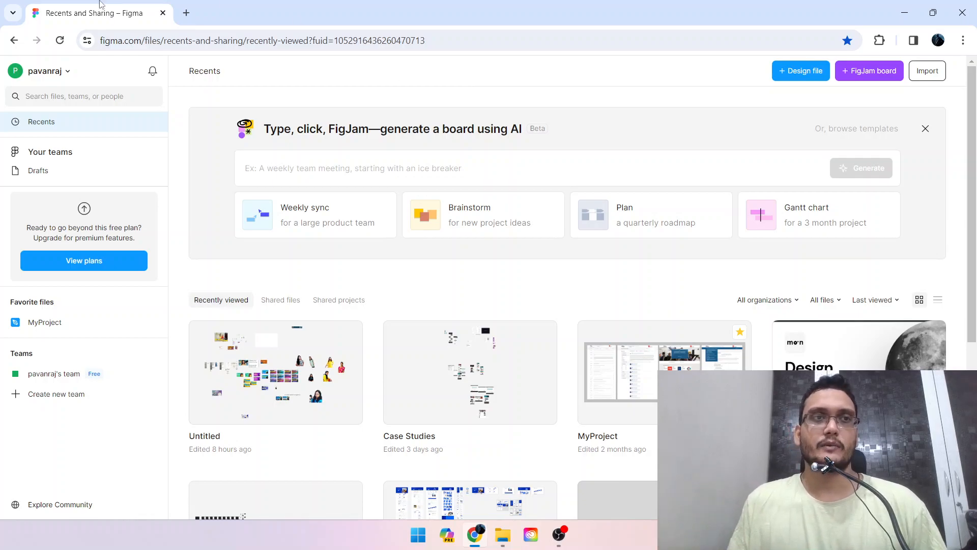
{"action": "left_click", "coordinate": [185, 12]}
{"action": "left_click", "coordinate": [203, 42]}
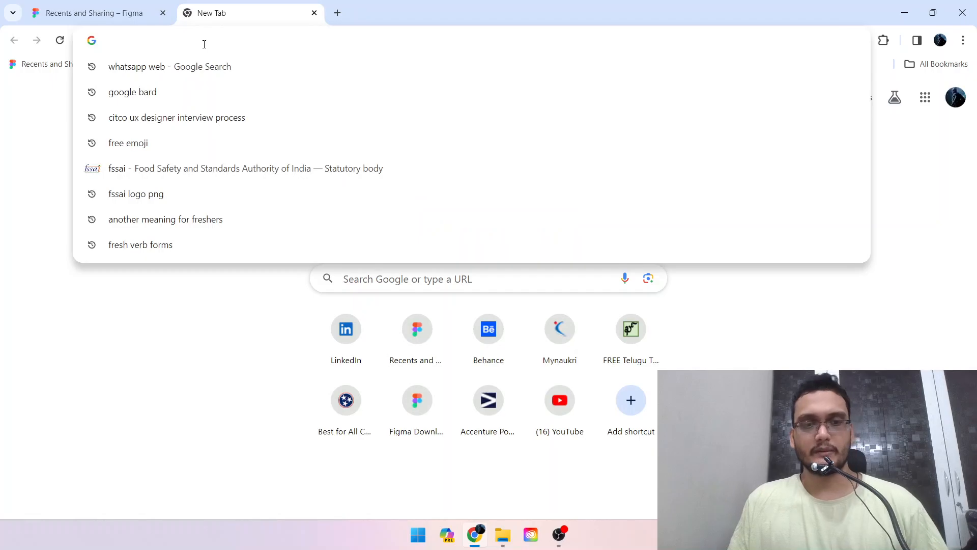
{"action": "type", "text": "fi"}
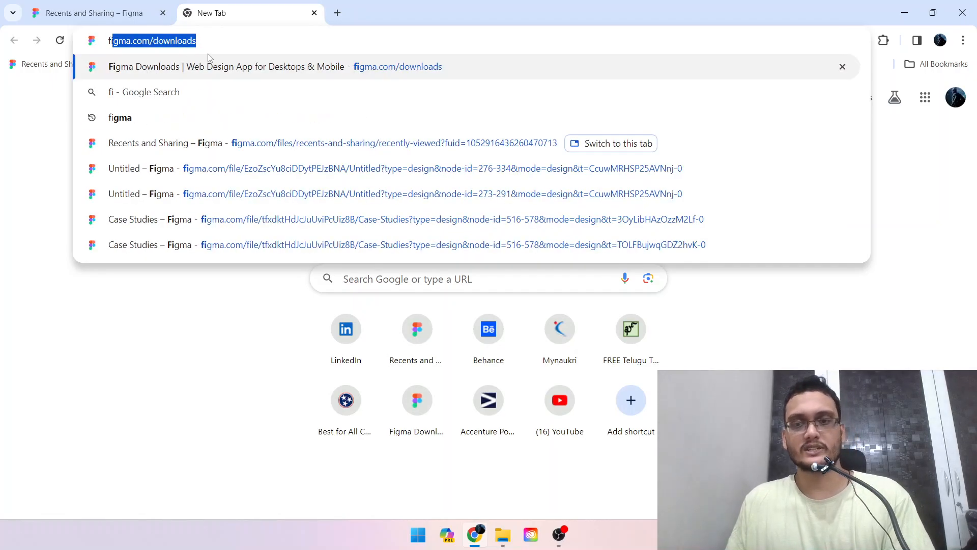
{"action": "key", "text": "BackSpace"}
{"action": "key", "text": "Escape"}
{"action": "left_click", "coordinate": [314, 13]}
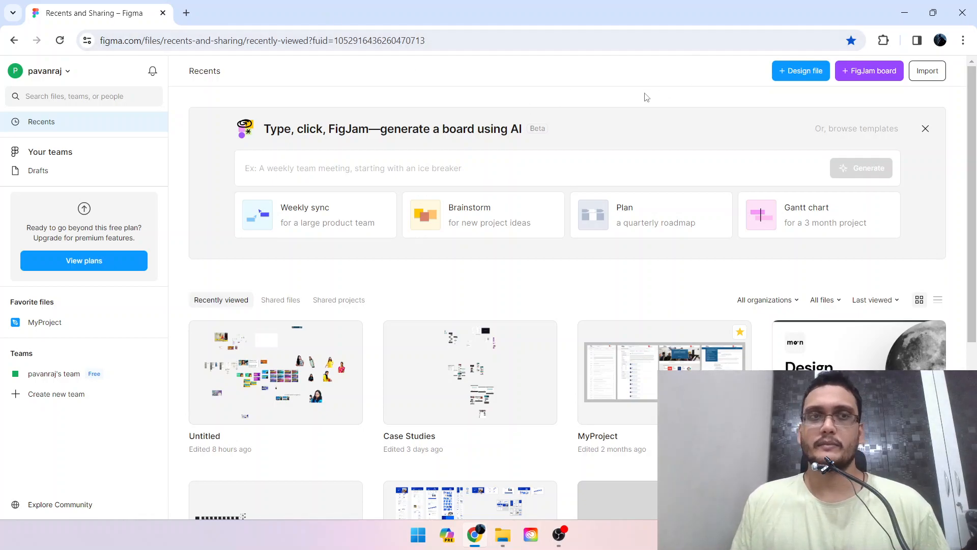
Create a new blank design file.
{"action": "left_click", "coordinate": [787, 71]}
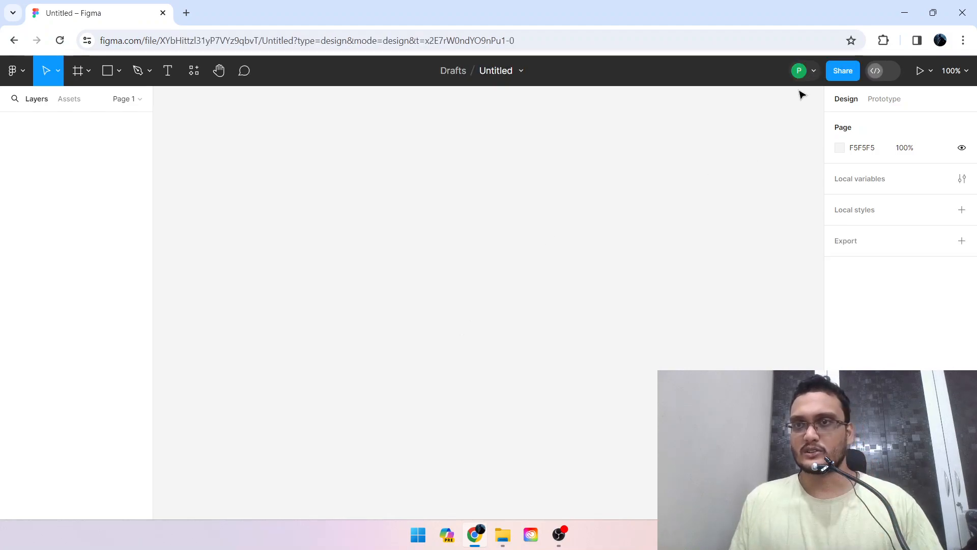
{"action": "left_click", "coordinate": [808, 75]}
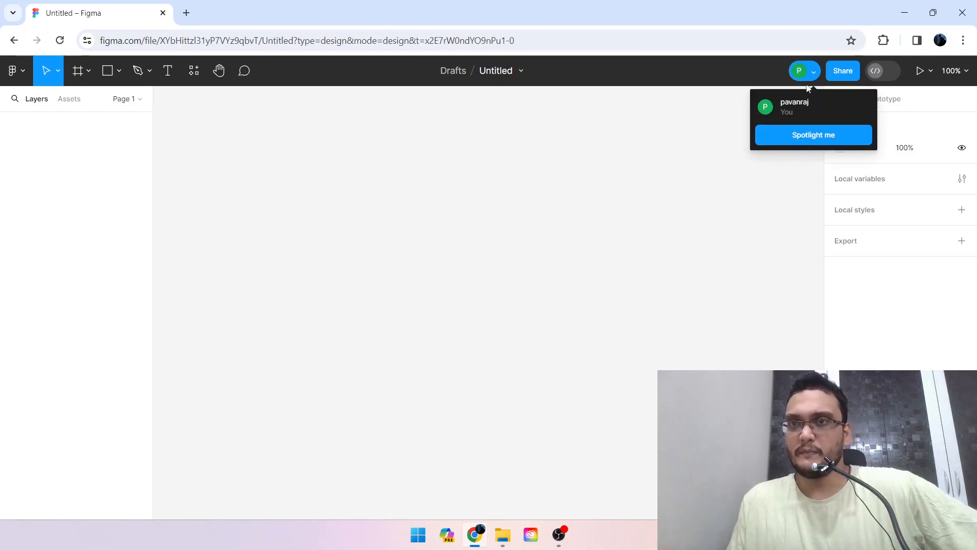
{"action": "left_click", "coordinate": [739, 154]}
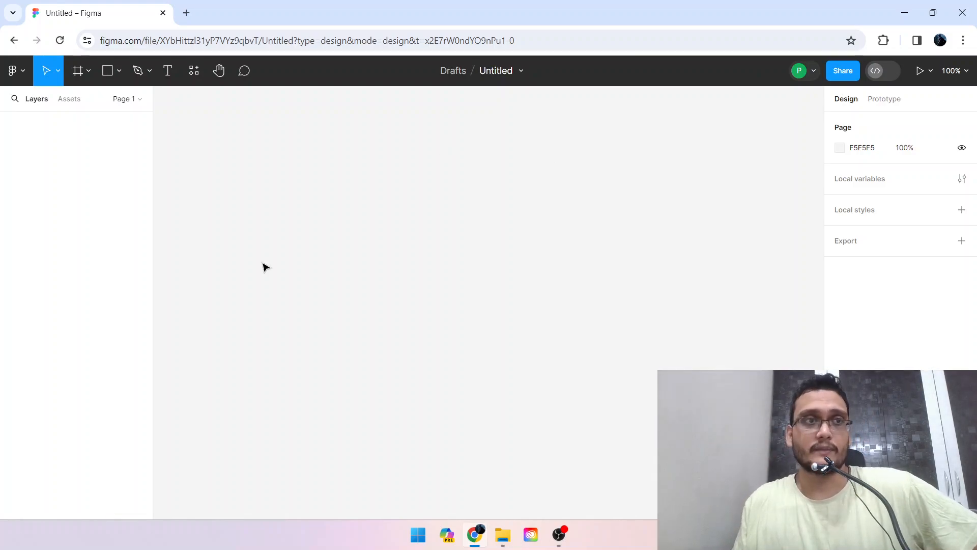
Draw a rectangle about 325 × 288 in the middle of the empty canvas.
{"action": "left_click", "coordinate": [120, 70]}
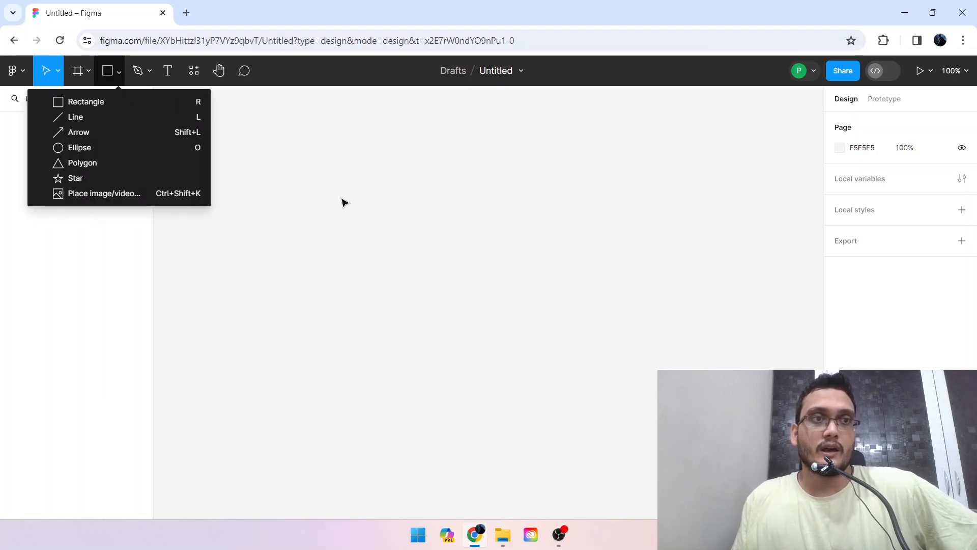
{"action": "left_click", "coordinate": [139, 107]}
{"action": "left_click_drag", "start_coordinate": [330, 178], "coordinate": [537, 361]}
{"action": "left_click", "coordinate": [562, 331]}
{"action": "left_click", "coordinate": [442, 272]}
{"action": "left_click", "coordinate": [693, 115]}
{"action": "left_click", "coordinate": [436, 250]}
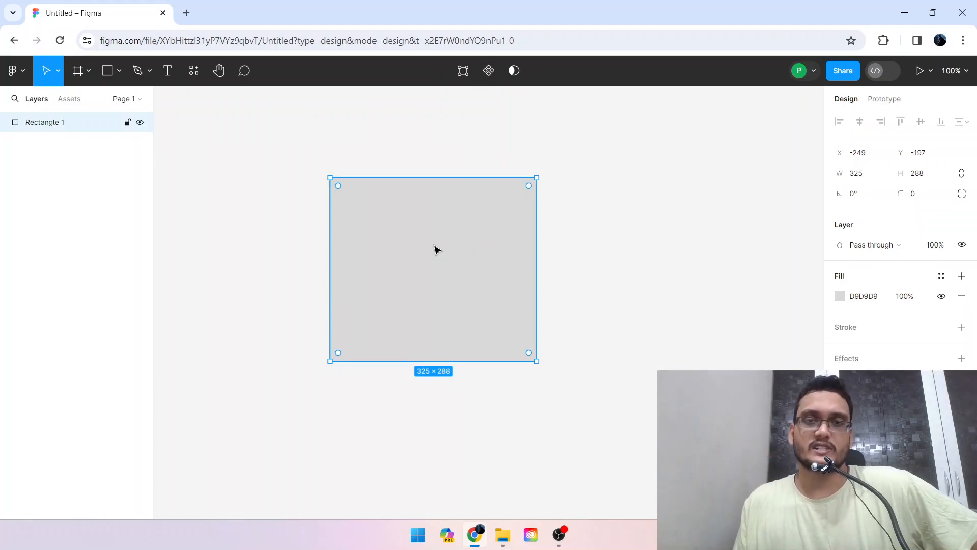
Delete the grey rectangle from the canvas.
{"action": "left_click", "coordinate": [632, 236]}
{"action": "left_click", "coordinate": [460, 232]}
{"action": "key", "text": "Delete"}
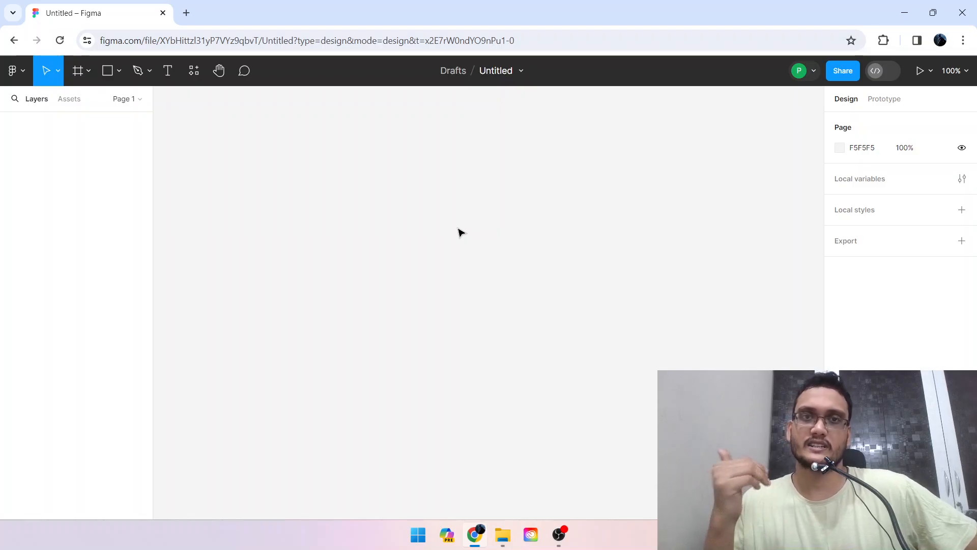
View the file's version history, and return to editing the design.
{"action": "left_click", "coordinate": [520, 71]}
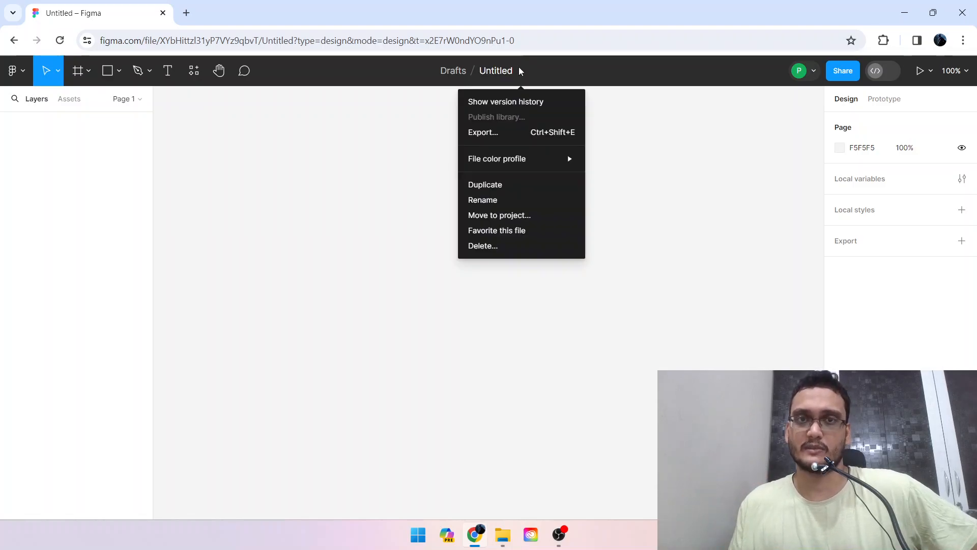
{"action": "left_click", "coordinate": [521, 105]}
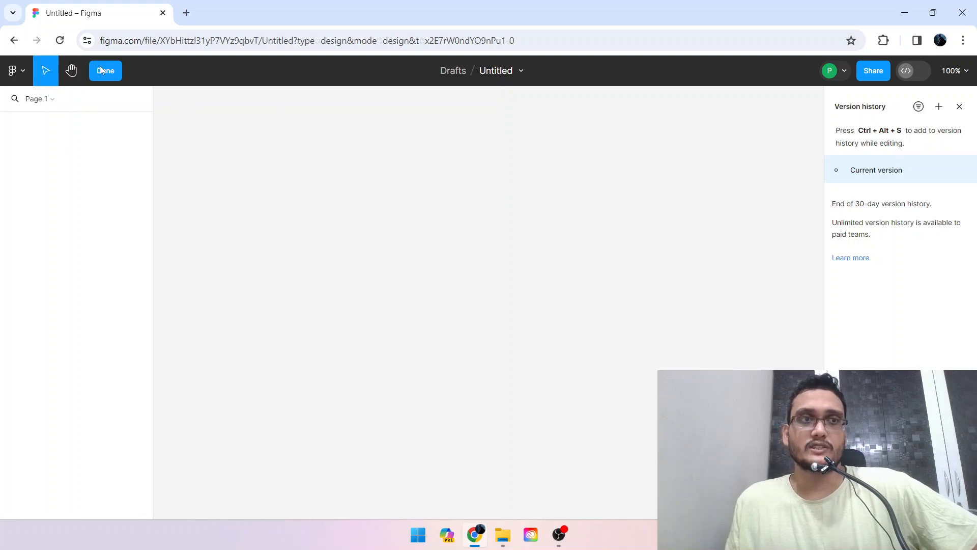
{"action": "left_click", "coordinate": [959, 107]}
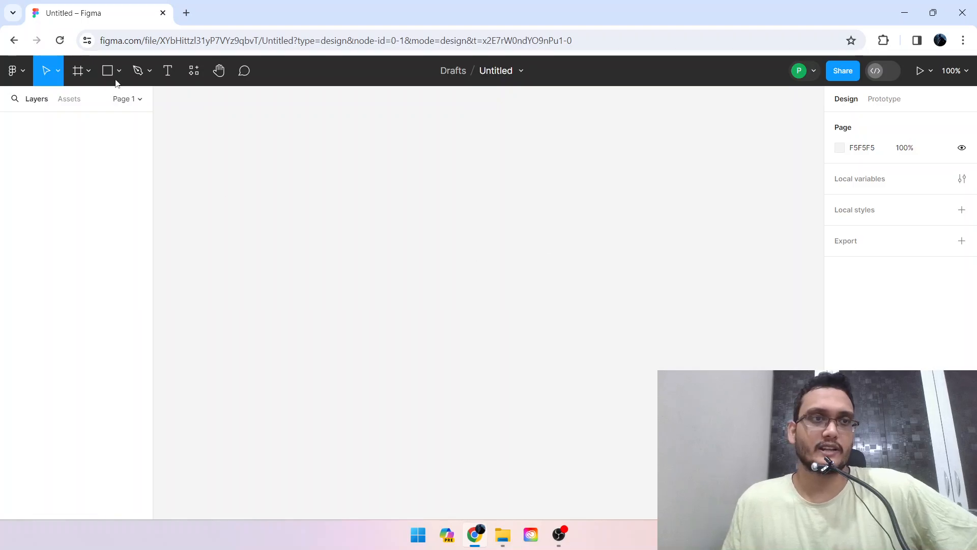
Draw a landscape frame about 406 × 330 on the empty canvas.
{"action": "left_click", "coordinate": [79, 71]}
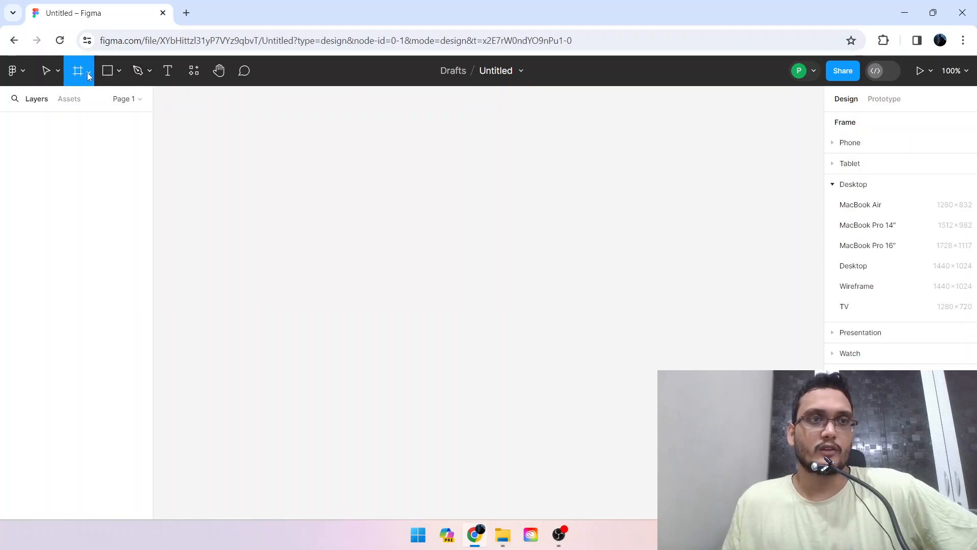
{"action": "left_click", "coordinate": [88, 72]}
{"action": "left_click", "coordinate": [87, 101]}
{"action": "left_click_drag", "start_coordinate": [266, 148], "coordinate": [524, 359]}
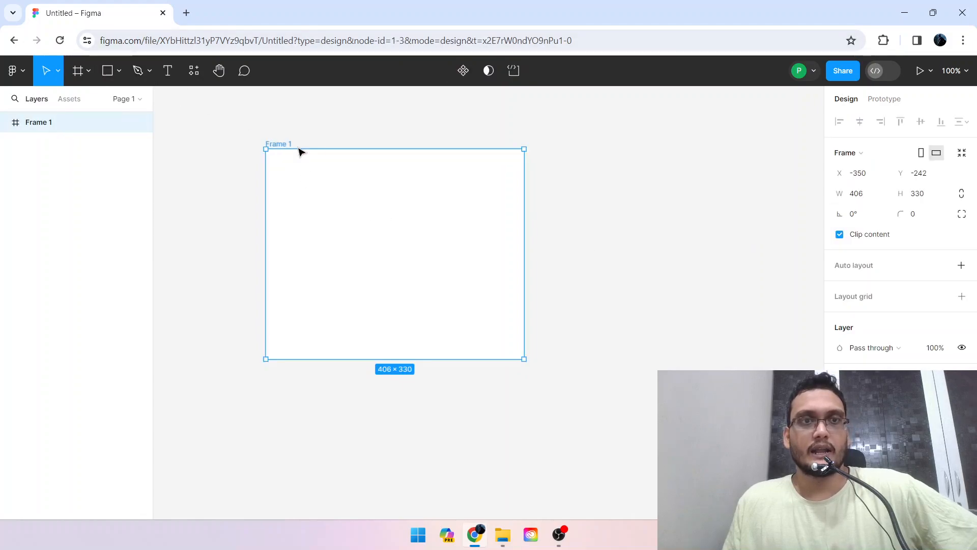
Draw a circular ellipse about 129 × 130 near the centre of the frame.
{"action": "left_click", "coordinate": [118, 71]}
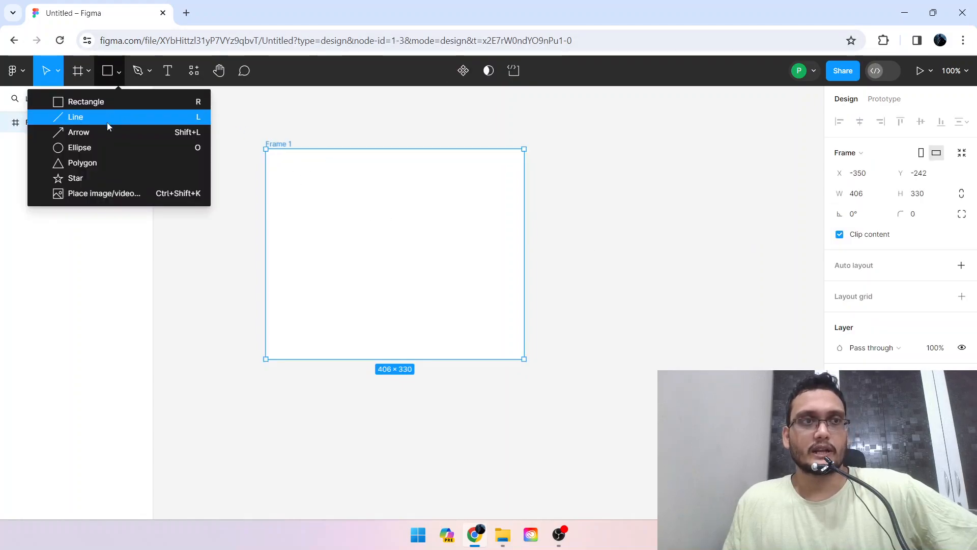
{"action": "left_click", "coordinate": [105, 146]}
{"action": "left_click_drag", "start_coordinate": [356, 217], "coordinate": [437, 300]}
{"action": "left_click", "coordinate": [520, 248]}
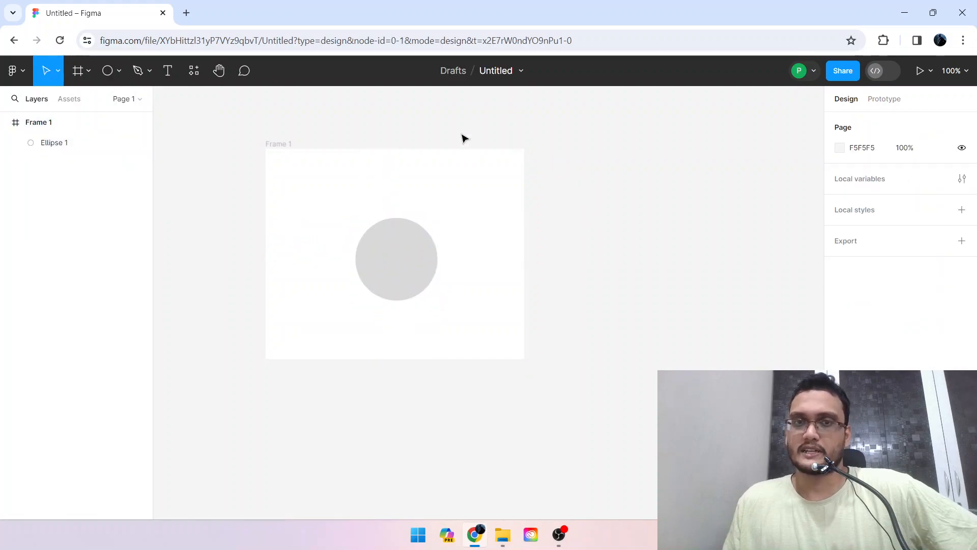
Collapse the frame's layer and duplicate the frame with its circle to the right of the original, at about X 129, Y -242.
{"action": "left_click", "coordinate": [356, 144]}
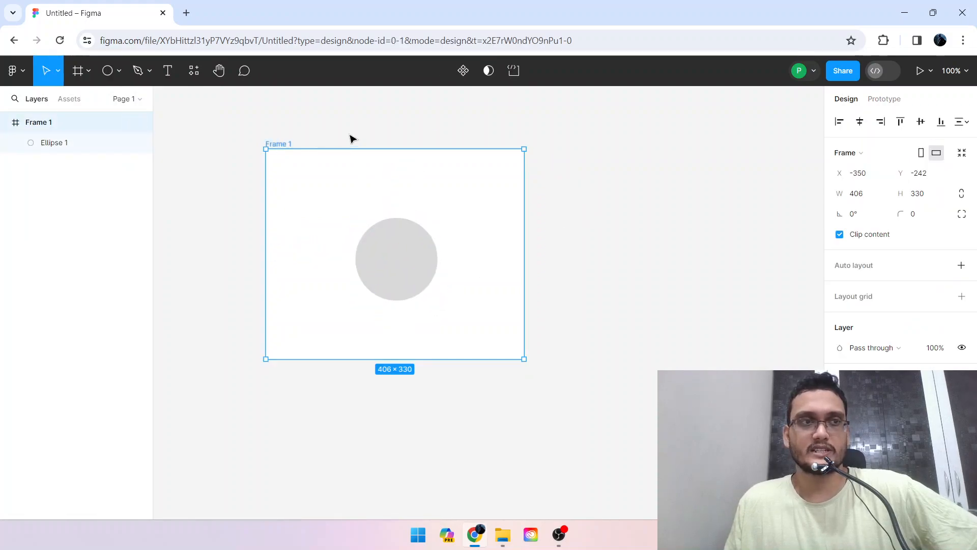
{"action": "left_click", "coordinate": [349, 138]}
{"action": "left_click", "coordinate": [371, 235]}
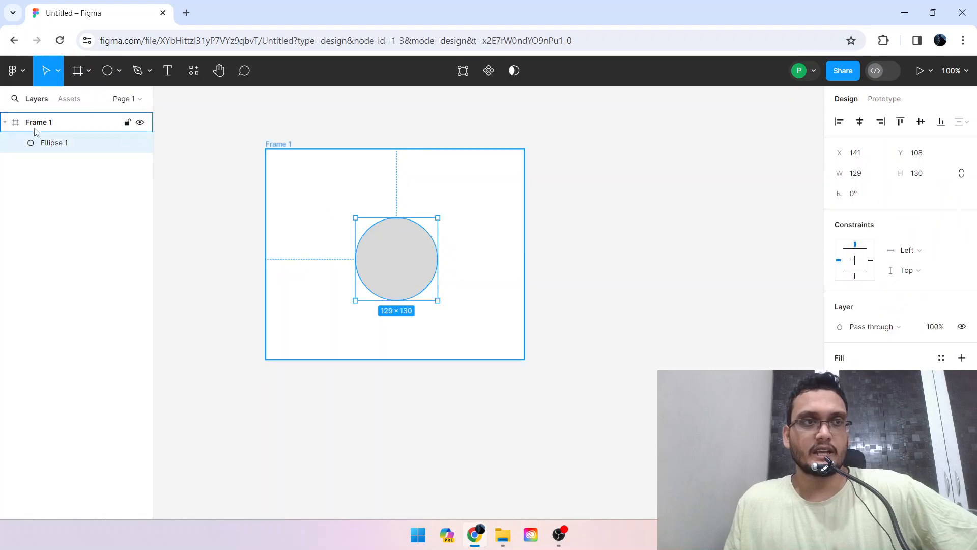
{"action": "left_click", "coordinate": [7, 123]}
{"action": "left_click", "coordinate": [381, 145]}
{"action": "left_click", "coordinate": [283, 145]}
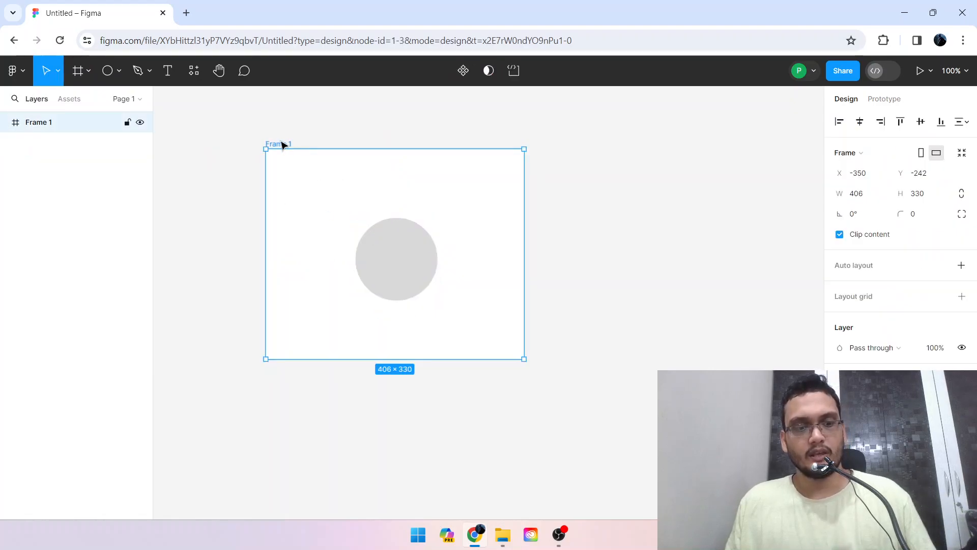
{"action": "left_click_drag", "start_coordinate": [283, 144], "coordinate": [586, 144]}
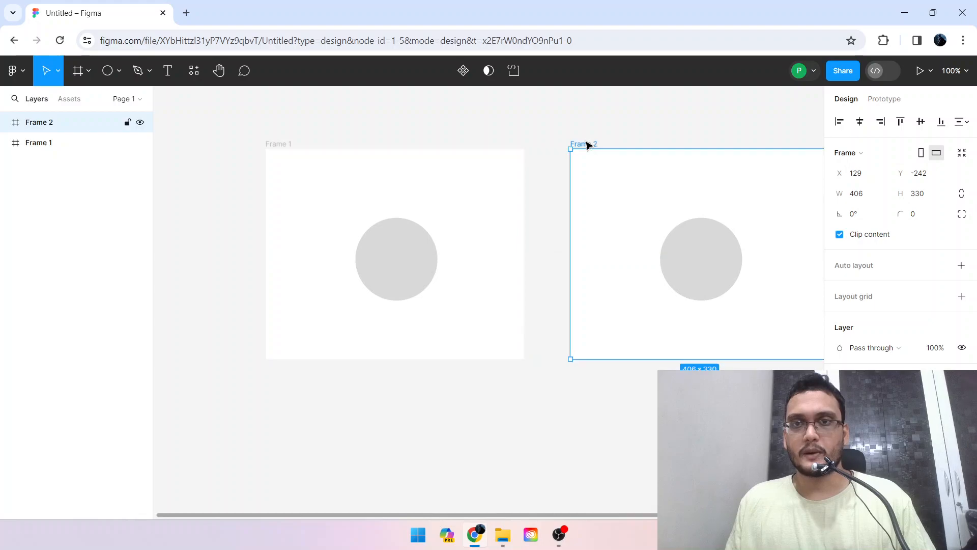
Stretch the circle in Frame 2 into a wide oval about 214 × 130, placed at about X 136, Y 112.
{"action": "left_click", "coordinate": [688, 239]}
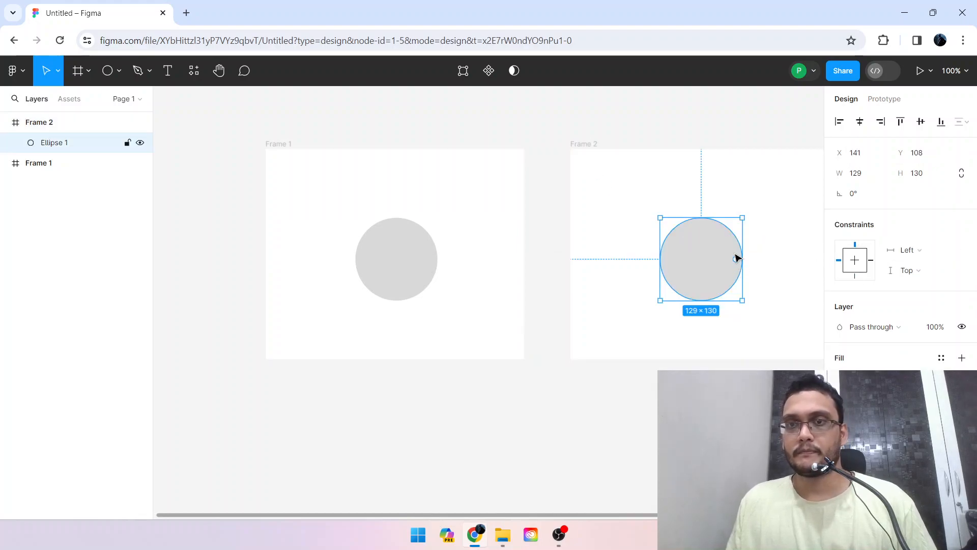
{"action": "mouse_move", "coordinate": [743, 259]}
{"action": "left_mouse_down"}
{"action": "mouse_move", "coordinate": [797, 259]}
{"action": "mouse_move", "coordinate": [738, 270]}
{"action": "left_mouse_up"}
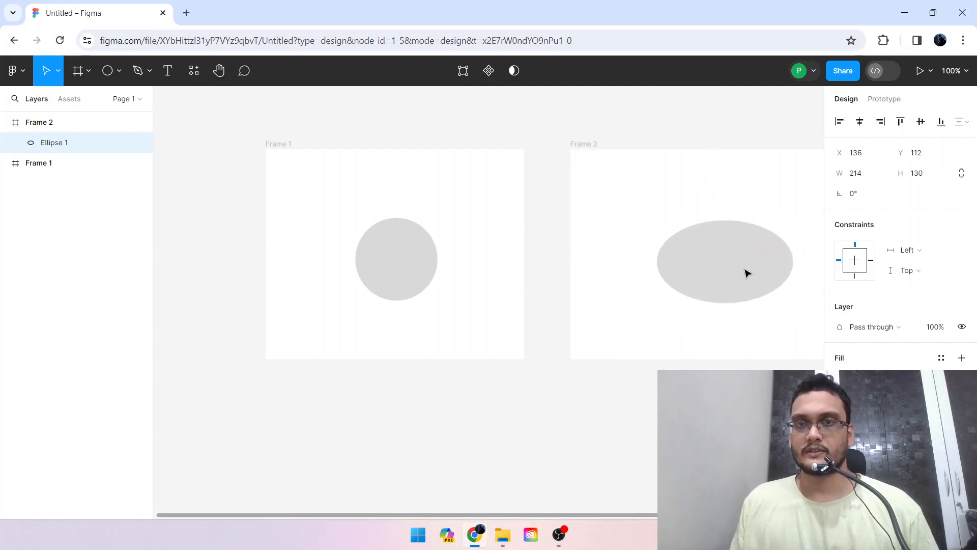
{"action": "left_click", "coordinate": [652, 132]}
Add a prototype connection from the circle in Frame 1 to Frame 2.
{"action": "left_click", "coordinate": [884, 99]}
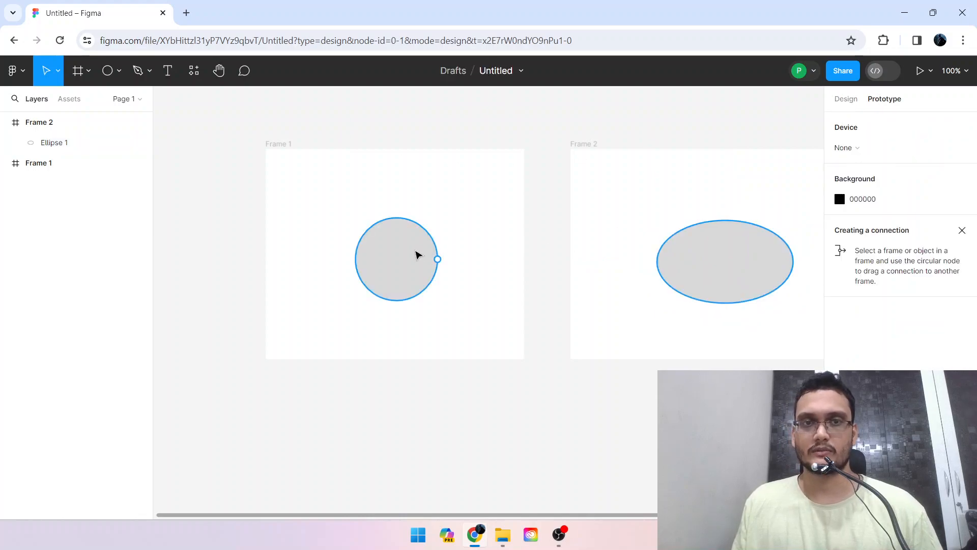
{"action": "left_click", "coordinate": [416, 255]}
{"action": "left_click_drag", "start_coordinate": [437, 259], "coordinate": [585, 268]}
{"action": "left_click", "coordinate": [270, 145]}
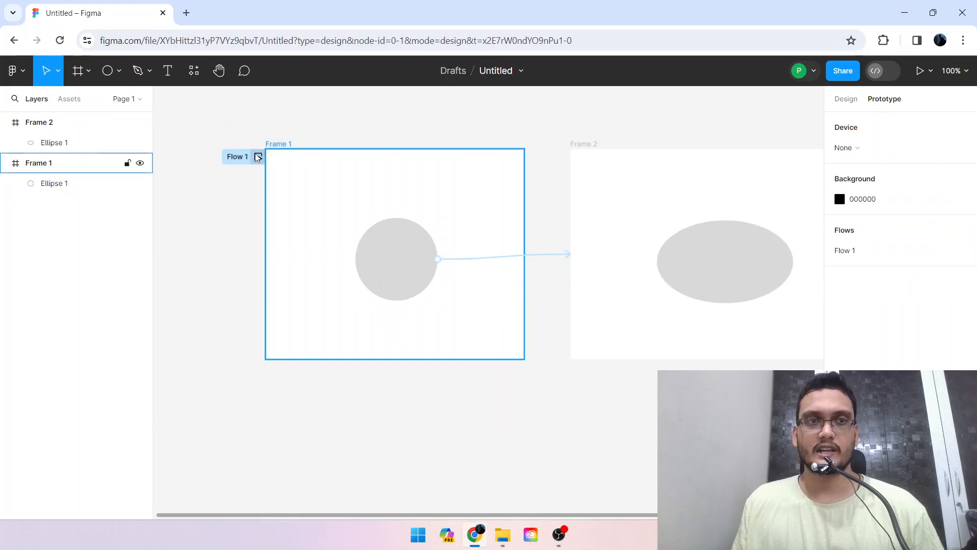
Preview Flow 1 in a separate browser tab and test the circle's link to Frame 2.
{"action": "left_click", "coordinate": [257, 157]}
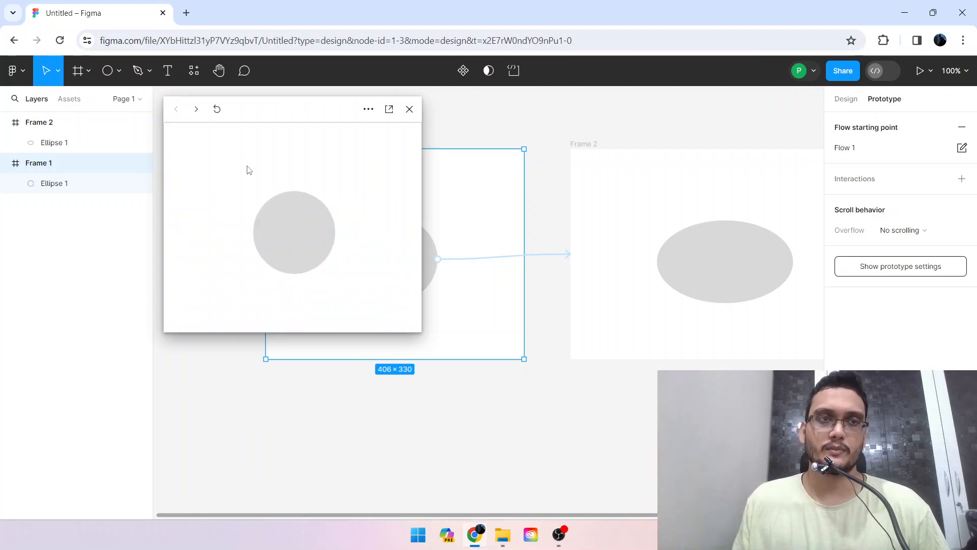
{"action": "left_click", "coordinate": [388, 109]}
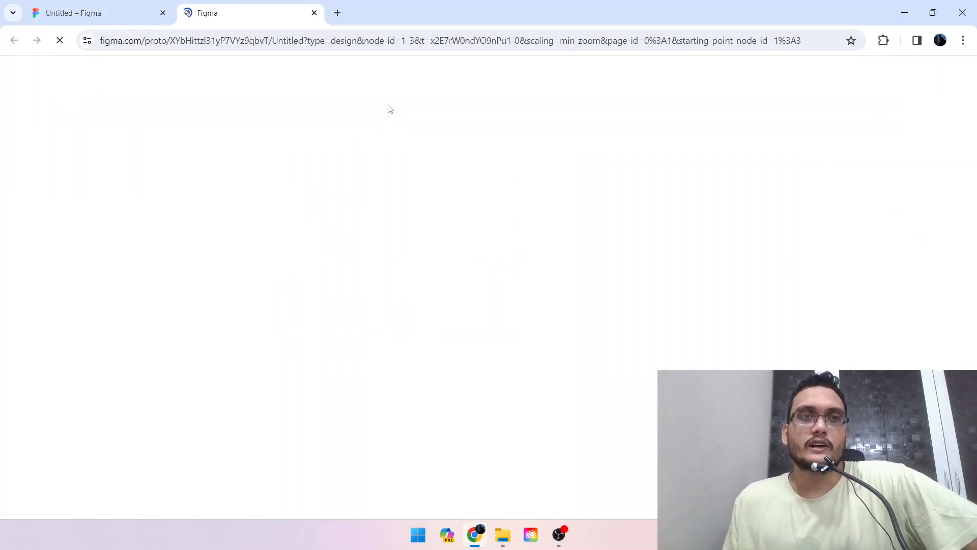
{"action": "left_click", "coordinate": [110, 7]}
{"action": "left_click", "coordinate": [244, 6]}
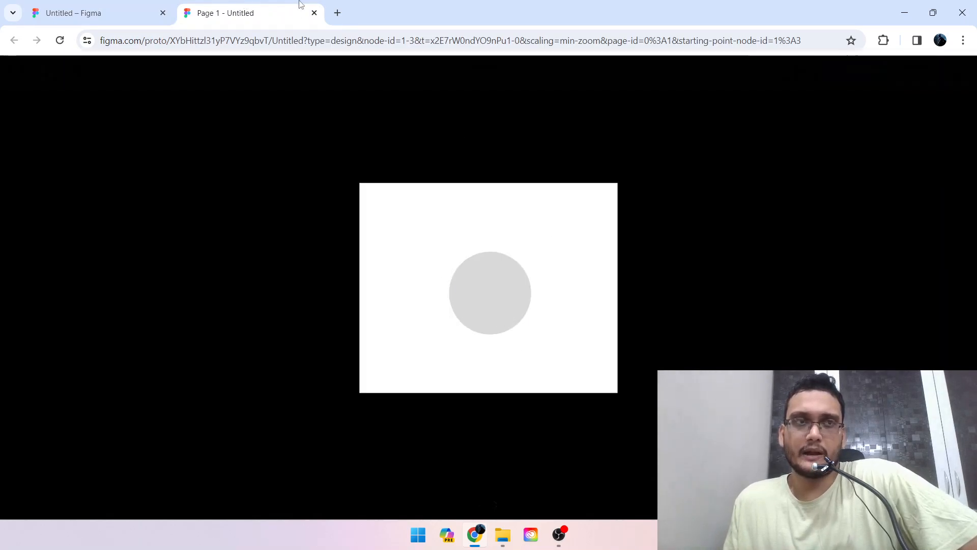
{"action": "left_click", "coordinate": [89, 12]}
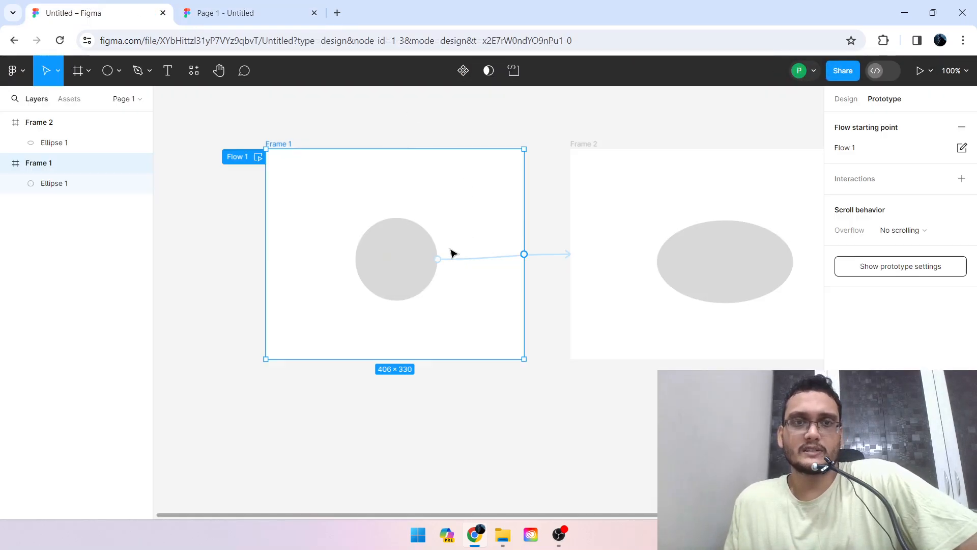
{"action": "left_click", "coordinate": [215, 4]}
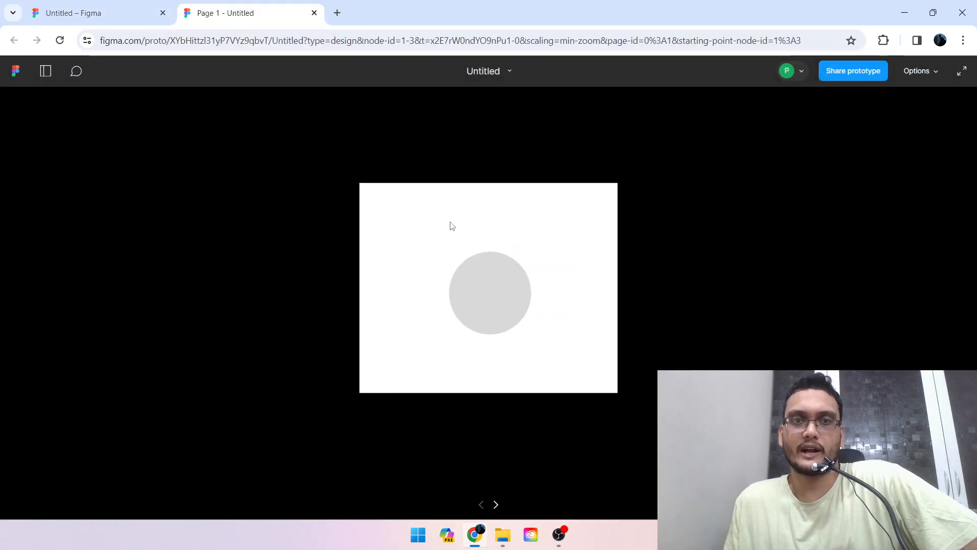
{"action": "left_click", "coordinate": [492, 305]}
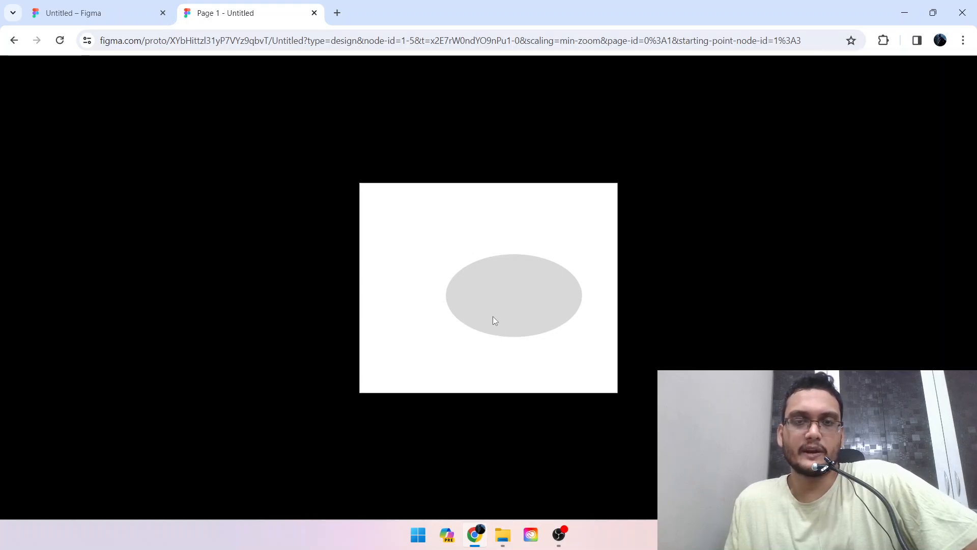
Set the animation of the circle's connection from Frame 1 to Frame 2 to Smart animate.
{"action": "left_click", "coordinate": [84, 10]}
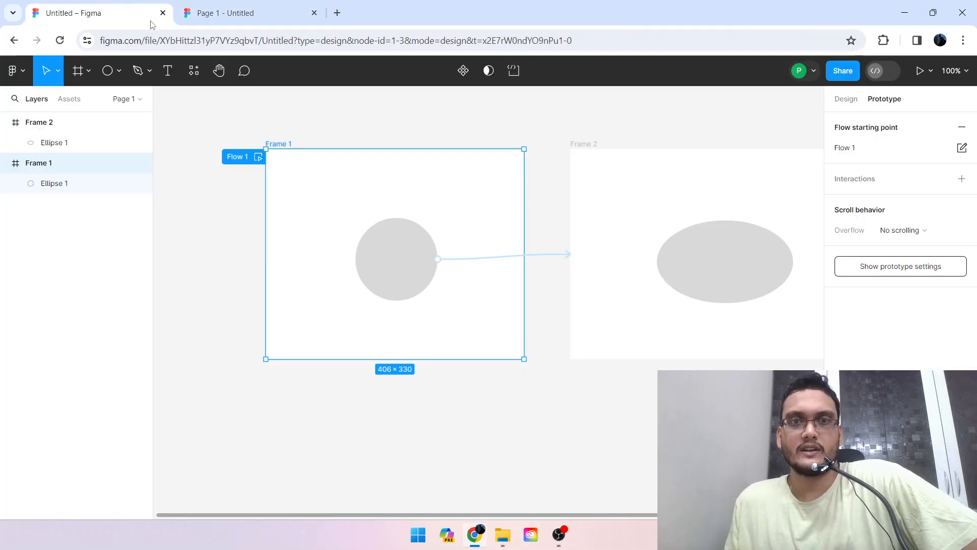
{"action": "left_click", "coordinate": [506, 258]}
{"action": "left_click", "coordinate": [476, 356]}
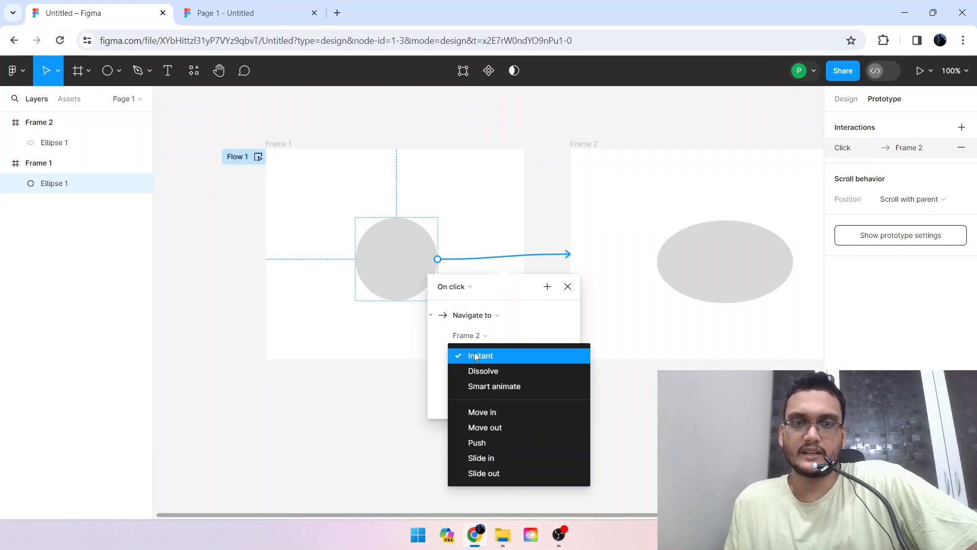
{"action": "left_click", "coordinate": [508, 383]}
{"action": "left_click", "coordinate": [556, 235]}
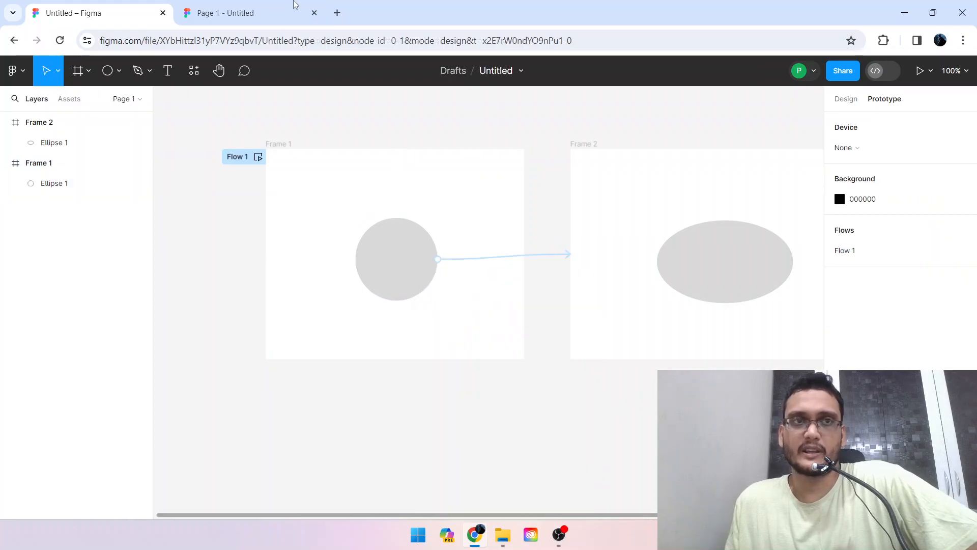
Return the prototype preview to Frame 1 and test the circle's animated link to Frame 2.
{"action": "left_click", "coordinate": [274, 12]}
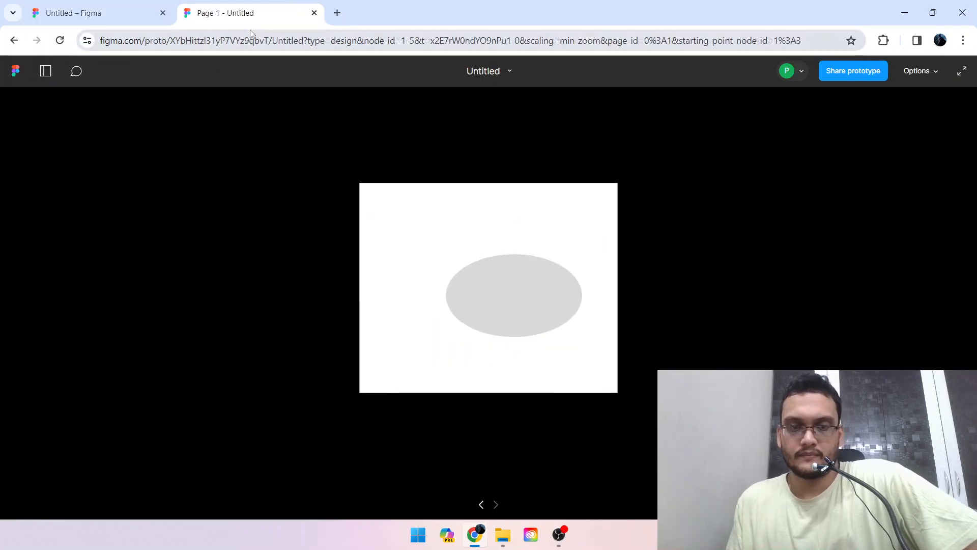
{"action": "key", "text": "Left"}
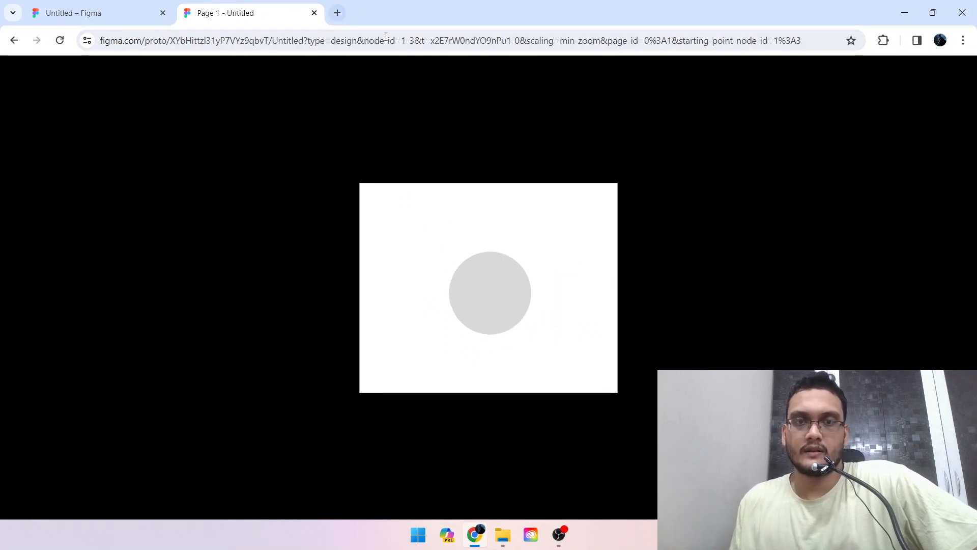
{"action": "left_click", "coordinate": [491, 305]}
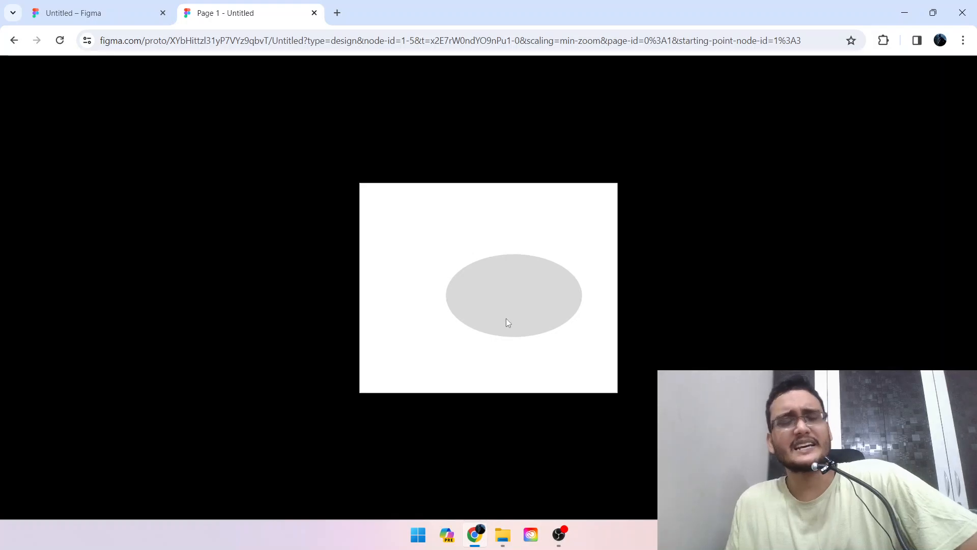
Add five pages to the design file and name the last one "design system".
{"action": "left_click", "coordinate": [103, 4]}
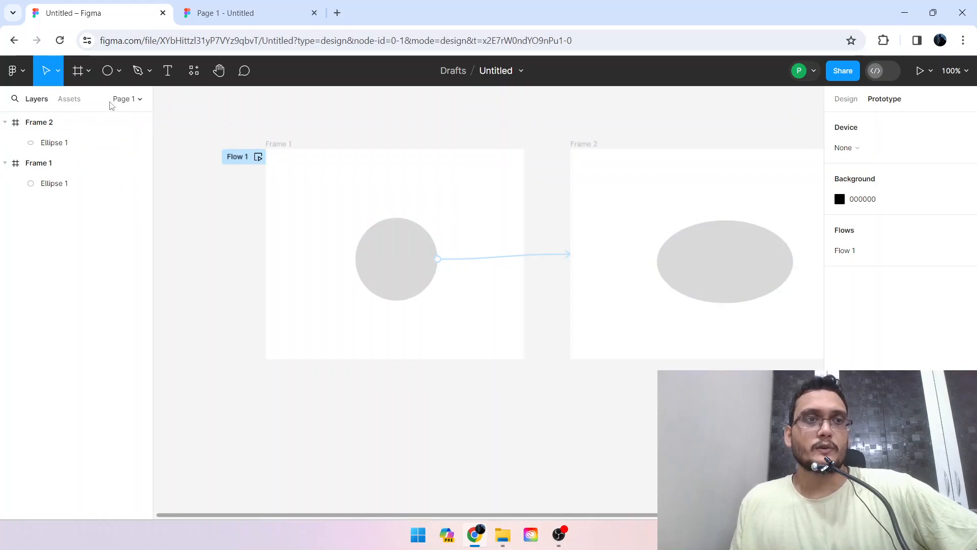
{"action": "left_click", "coordinate": [137, 102]}
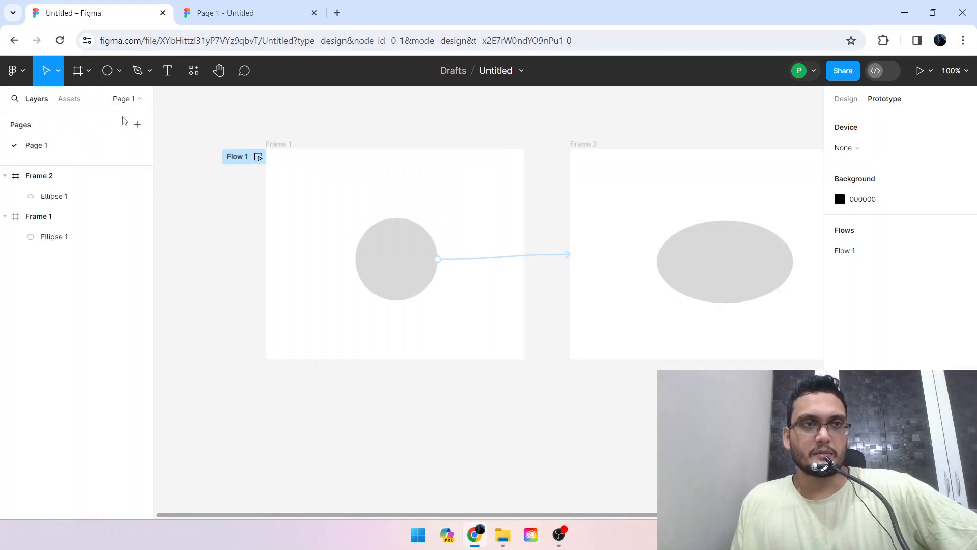
{"action": "left_click", "coordinate": [137, 125]}
{"action": "left_click", "coordinate": [137, 126]}
{"action": "left_click", "coordinate": [137, 125]}
{"action": "type", "text": "a"}
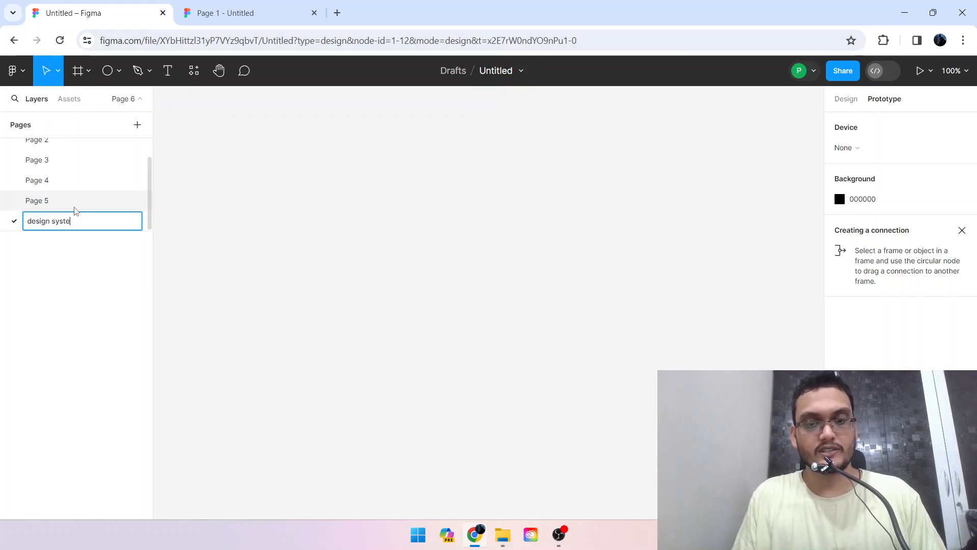
{"action": "key", "text": "Return"}
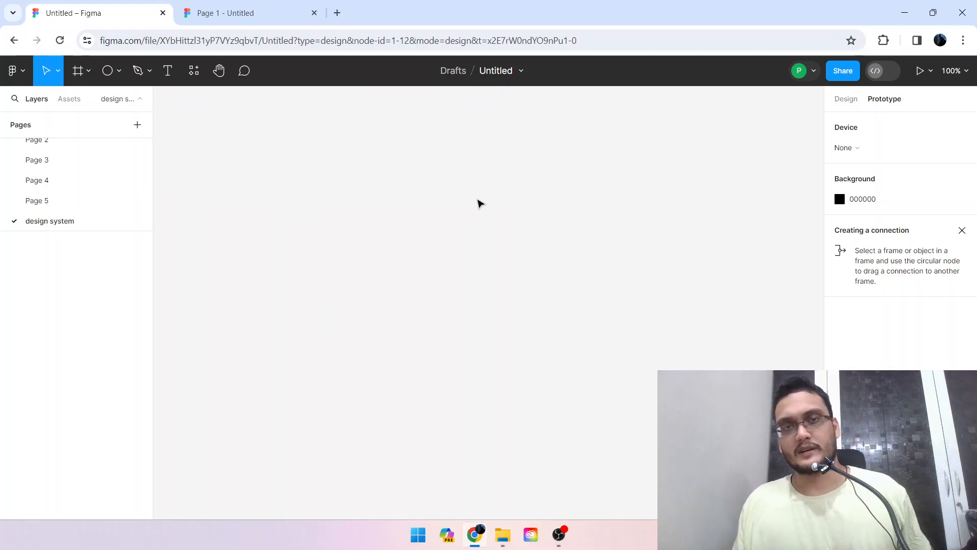
Go back to Page 1 and open the plugin manager.
{"action": "scroll", "coordinate": [74, 190], "scroll_direction": "up", "scroll_amount": 1}
{"action": "left_click", "coordinate": [74, 151]}
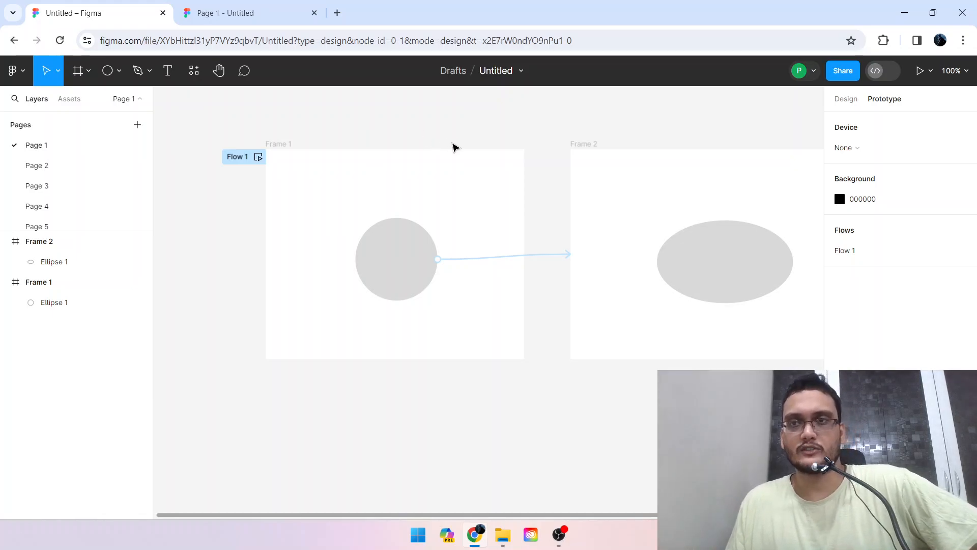
{"action": "right_click", "coordinate": [469, 132]}
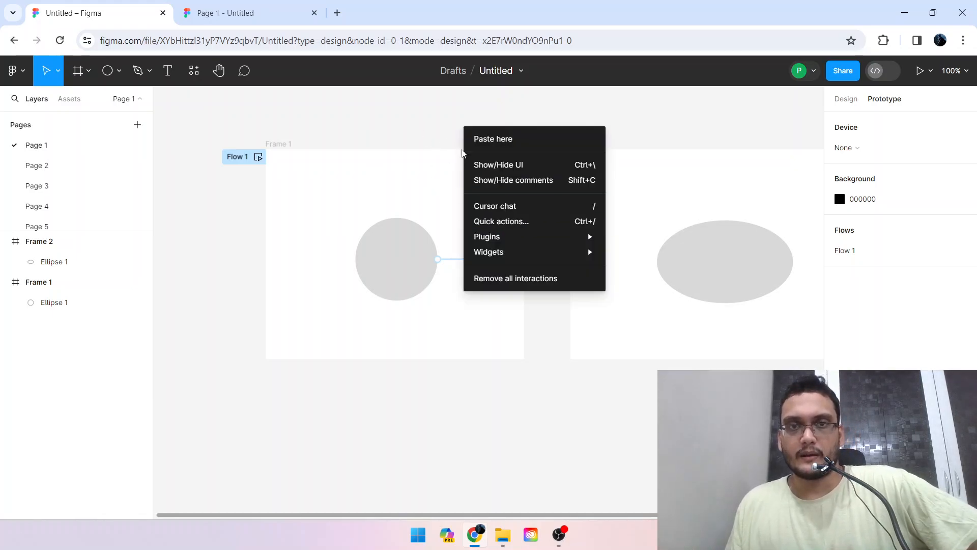
{"action": "mouse_move", "coordinate": [509, 243]}
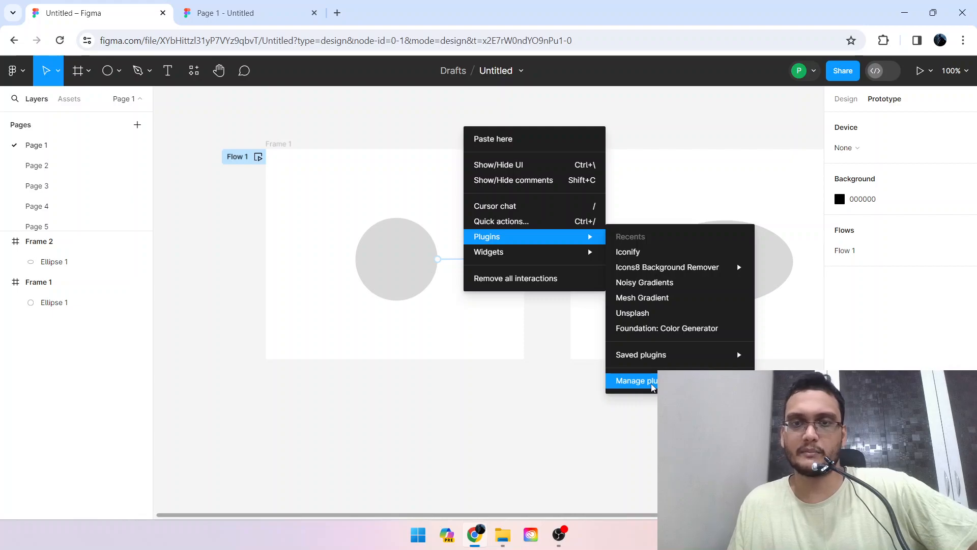
{"action": "left_click", "coordinate": [636, 381]}
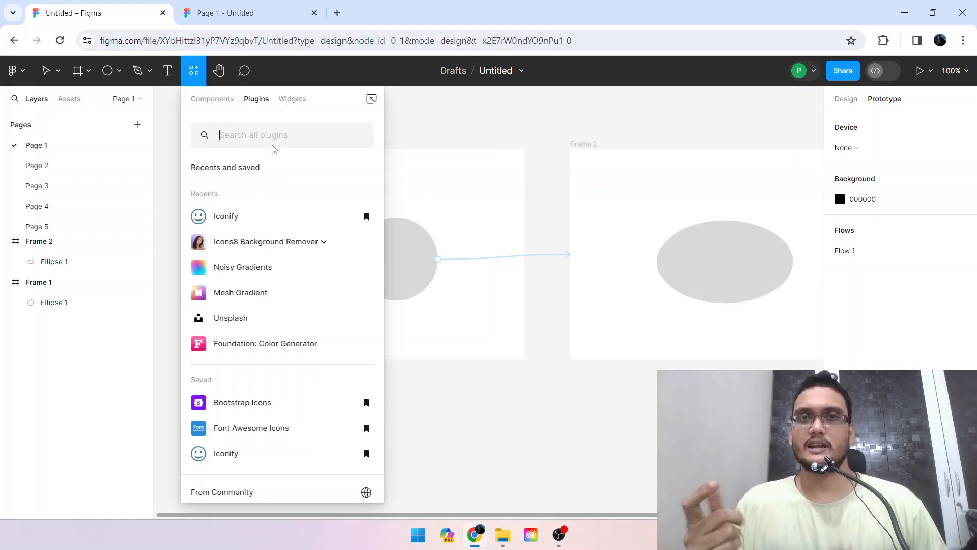
Search the plugins for "icons" and look through the recent, saved and community results.
{"action": "type", "text": "icons"}
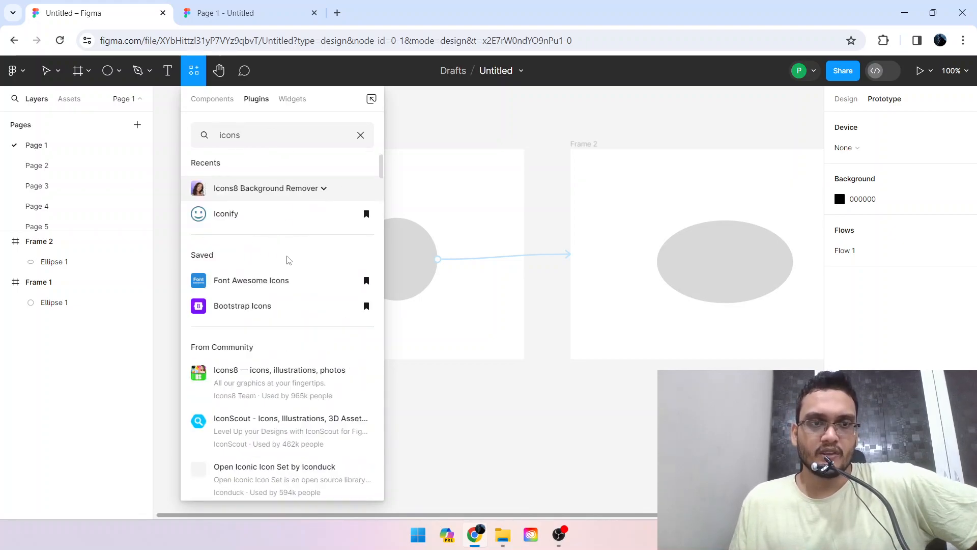
{"action": "scroll", "coordinate": [289, 253], "scroll_direction": "down", "scroll_amount": 2}
{"action": "scroll", "coordinate": [277, 269], "scroll_direction": "down", "scroll_amount": 10}
{"action": "scroll", "coordinate": [274, 282], "scroll_direction": "down", "scroll_amount": 20}
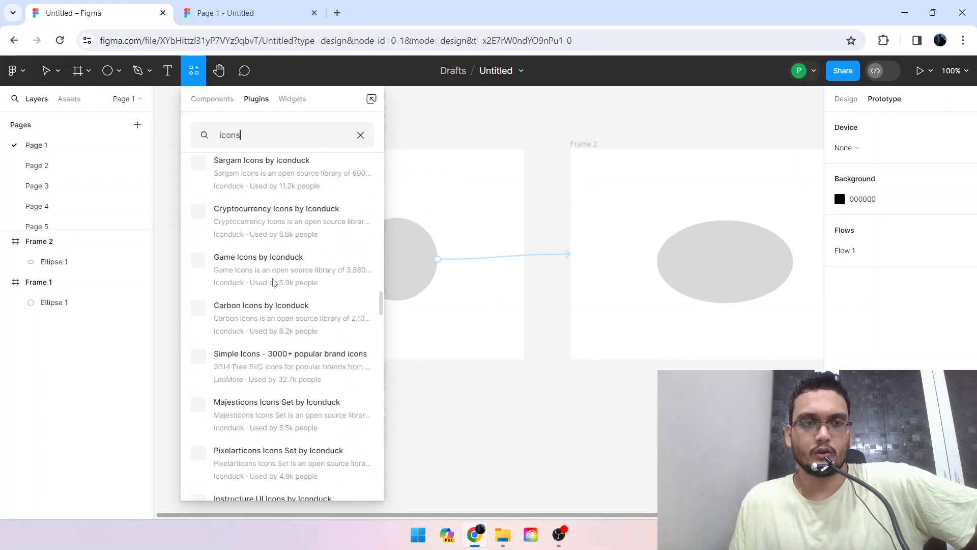
{"action": "scroll", "coordinate": [274, 285], "scroll_direction": "up", "scroll_amount": 20}
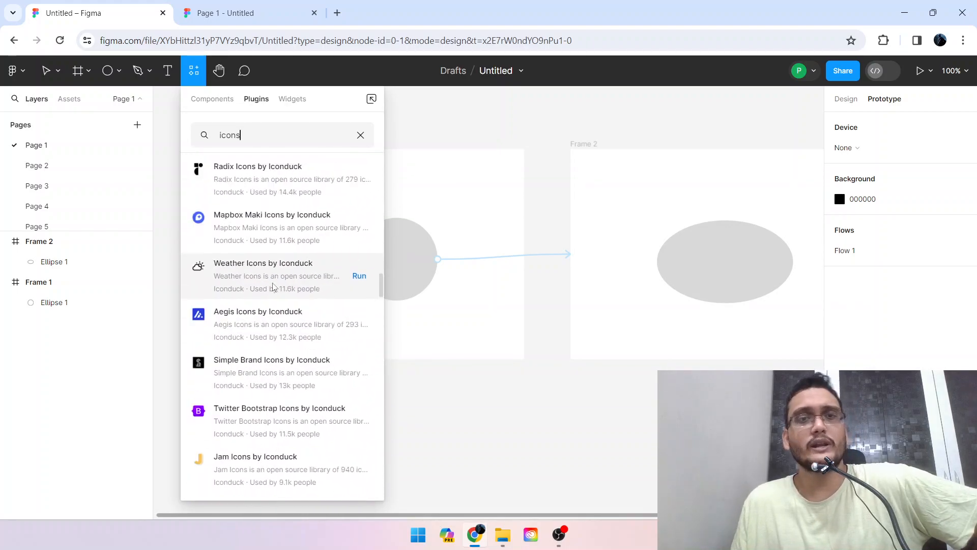
{"action": "scroll", "coordinate": [273, 285], "scroll_direction": "up", "scroll_amount": 10}
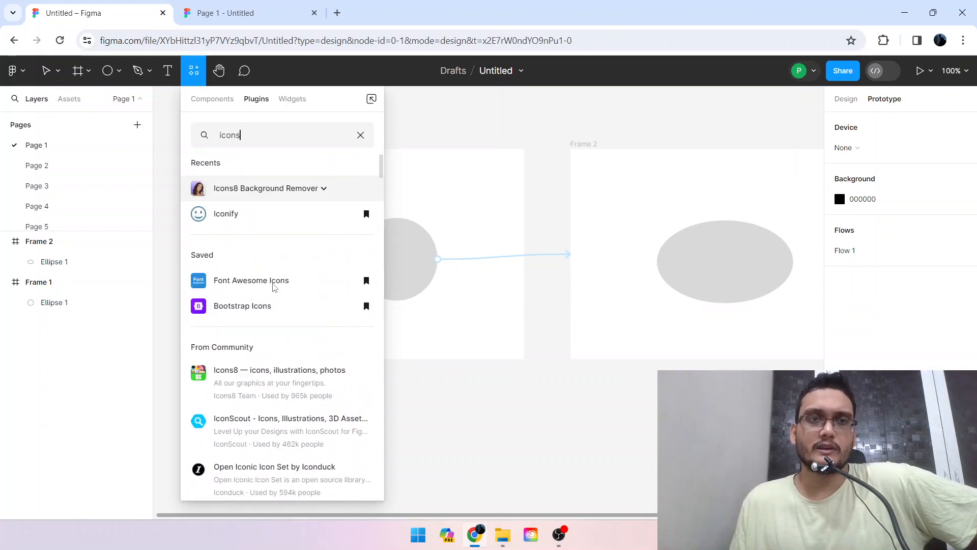
{"action": "scroll", "coordinate": [282, 275], "scroll_direction": "down", "scroll_amount": 2}
{"action": "scroll", "coordinate": [284, 273], "scroll_direction": "down", "scroll_amount": 5}
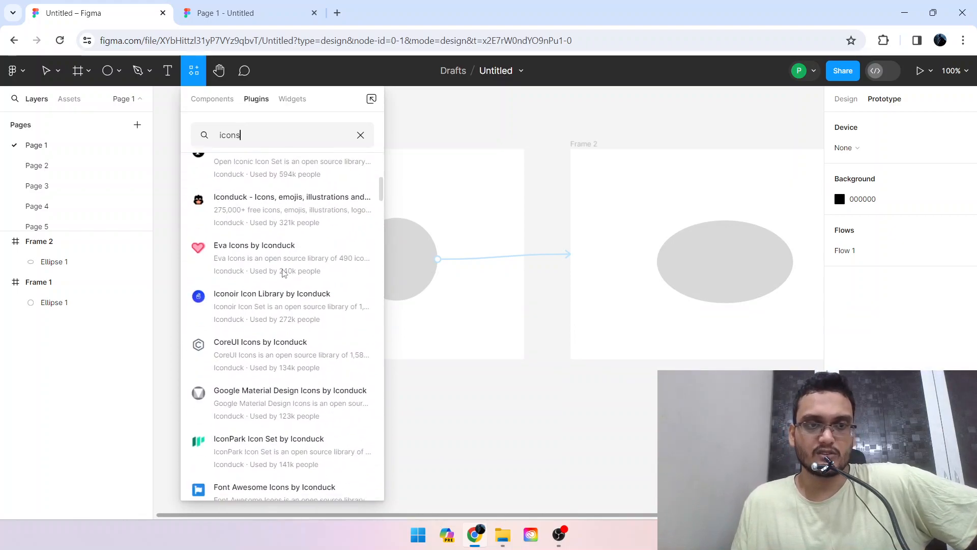
{"action": "scroll", "coordinate": [284, 273], "scroll_direction": "up", "scroll_amount": 6}
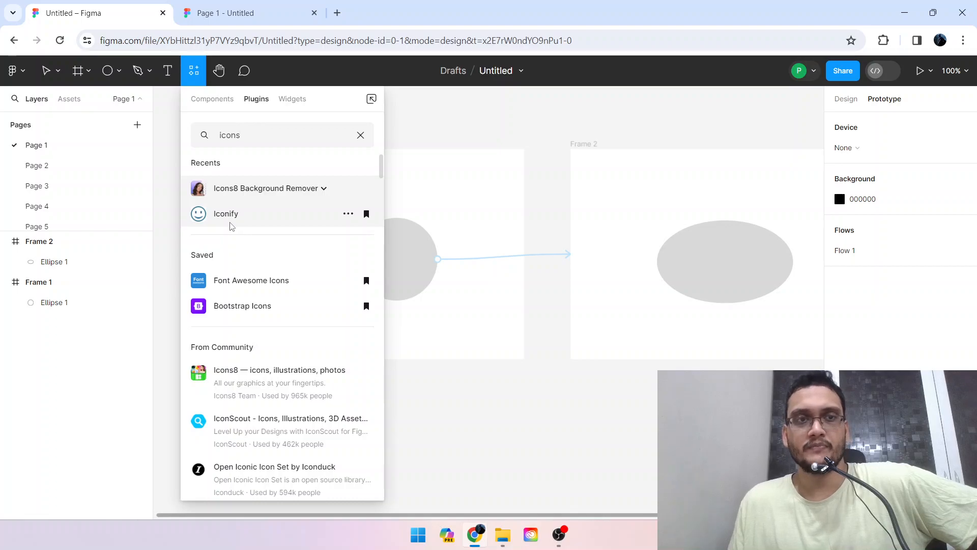
Launch the Iconify plugin and reset its icon search to the full collections list with an empty search term.
{"action": "key", "text": "Escape"}
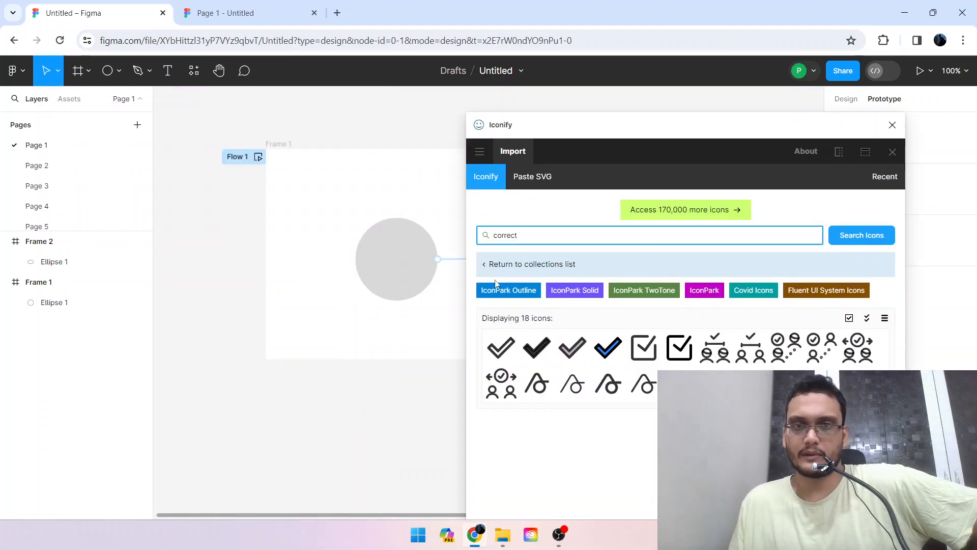
{"action": "left_click", "coordinate": [501, 265]}
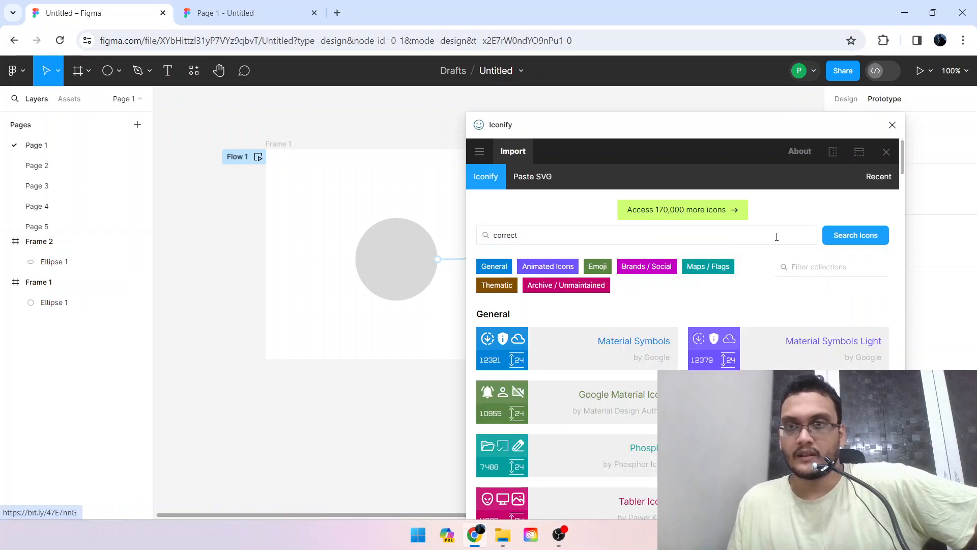
{"action": "left_click", "coordinate": [802, 235]}
{"action": "key", "text": "ctrl+a"}
{"action": "key", "text": "BackSpace"}
{"action": "left_click", "coordinate": [584, 214]}
Look through the General icon collections offered in Iconify.
{"action": "scroll", "coordinate": [504, 196], "scroll_direction": "down", "scroll_amount": 3}
{"action": "scroll", "coordinate": [500, 198], "scroll_direction": "up", "scroll_amount": 3}
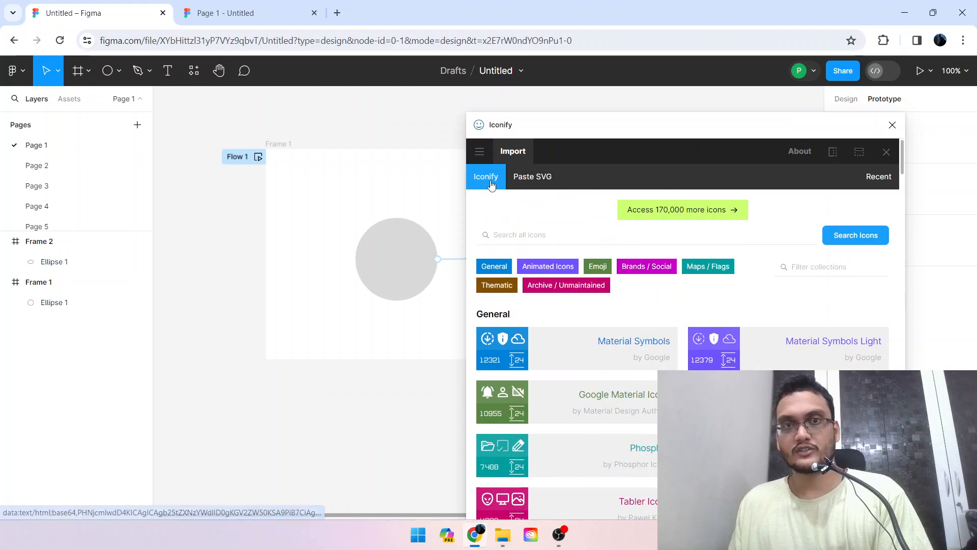
{"action": "scroll", "coordinate": [630, 306], "scroll_direction": "down", "scroll_amount": 3}
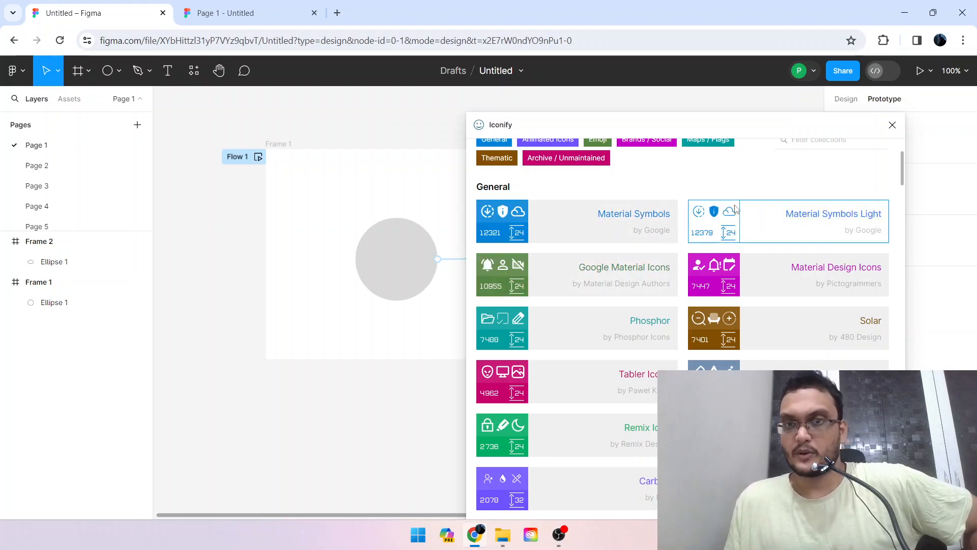
{"action": "scroll", "coordinate": [735, 209], "scroll_direction": "down", "scroll_amount": 1}
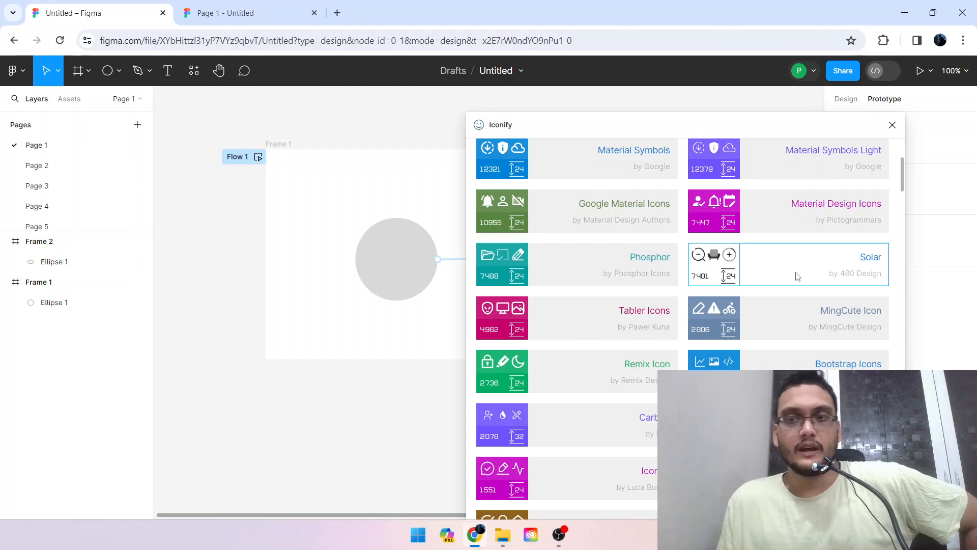
{"action": "scroll", "coordinate": [797, 276], "scroll_direction": "down", "scroll_amount": 3}
{"action": "scroll", "coordinate": [640, 282], "scroll_direction": "up", "scroll_amount": 2}
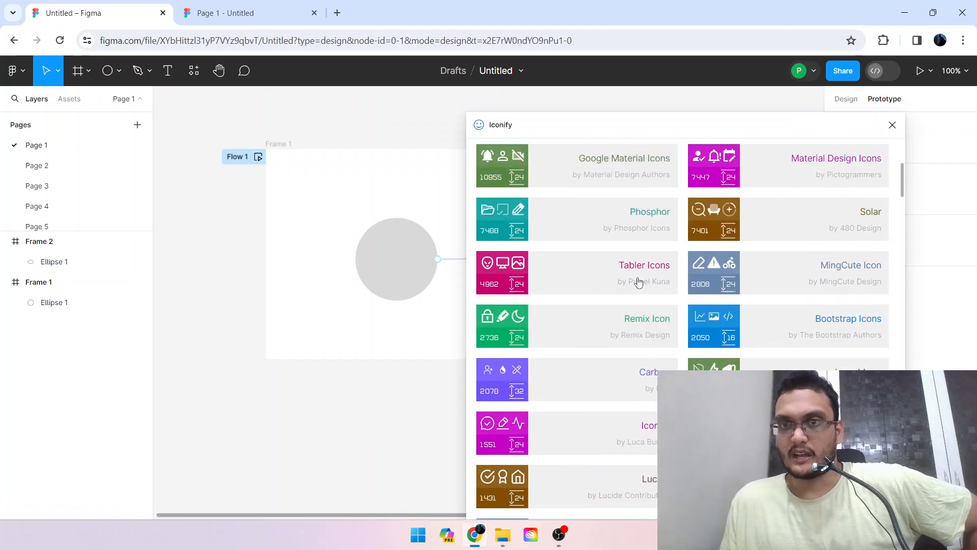
{"action": "scroll", "coordinate": [611, 280], "scroll_direction": "up", "scroll_amount": 3}
{"action": "scroll", "coordinate": [779, 289], "scroll_direction": "down", "scroll_amount": 1}
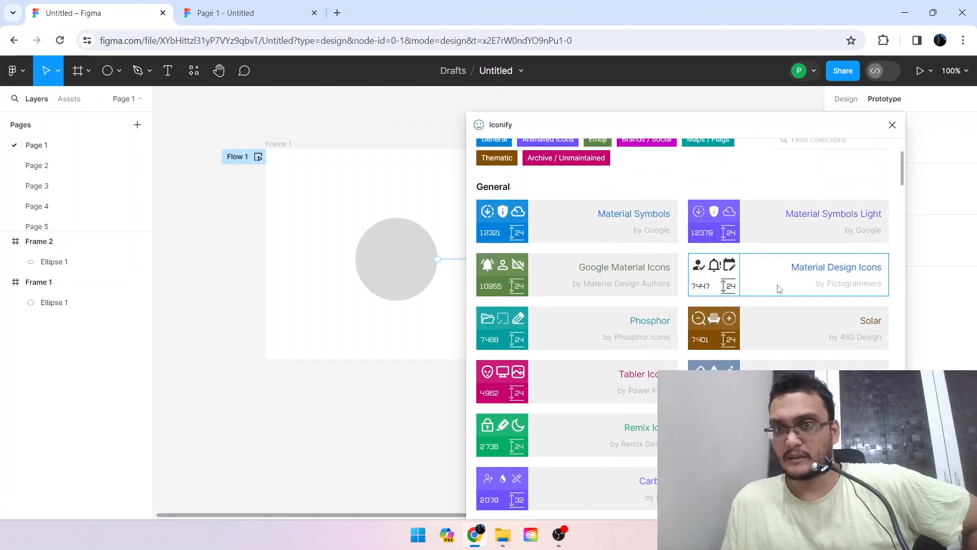
{"action": "scroll", "coordinate": [779, 289], "scroll_direction": "down", "scroll_amount": 5}
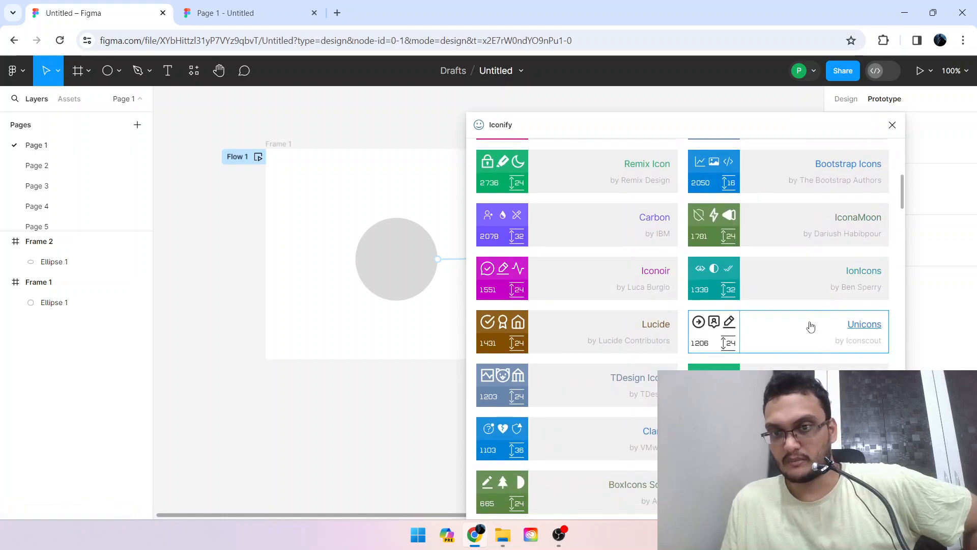
{"action": "scroll", "coordinate": [814, 327], "scroll_direction": "down", "scroll_amount": 4}
{"action": "scroll", "coordinate": [807, 325], "scroll_direction": "down", "scroll_amount": 4}
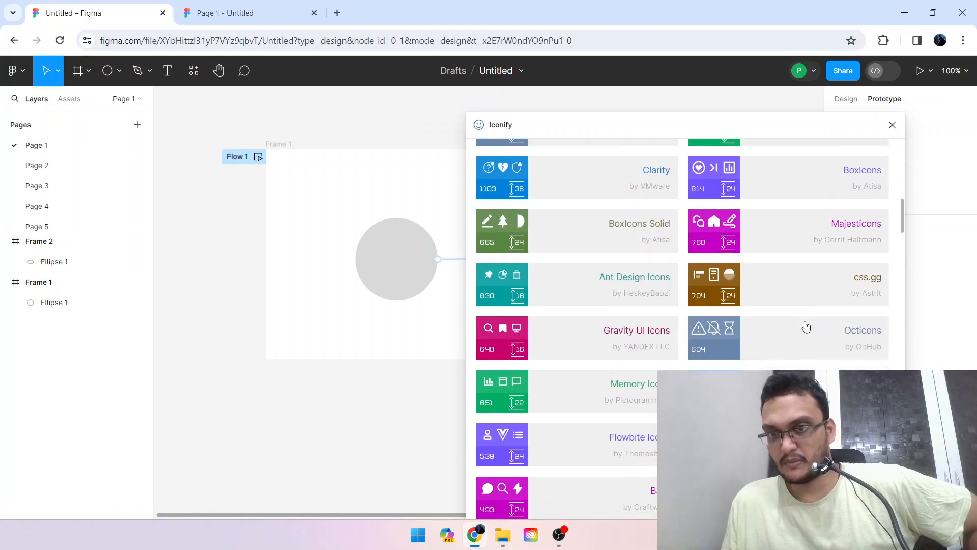
{"action": "scroll", "coordinate": [768, 346], "scroll_direction": "up", "scroll_amount": 15}
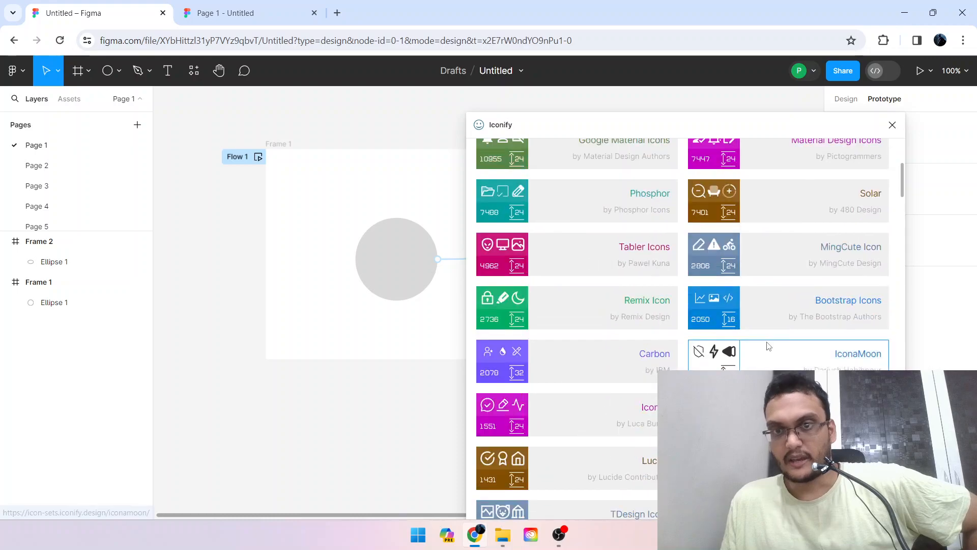
Open the Material Symbols collection in Iconify and examine its categories and icons.
{"action": "left_click", "coordinate": [621, 346]}
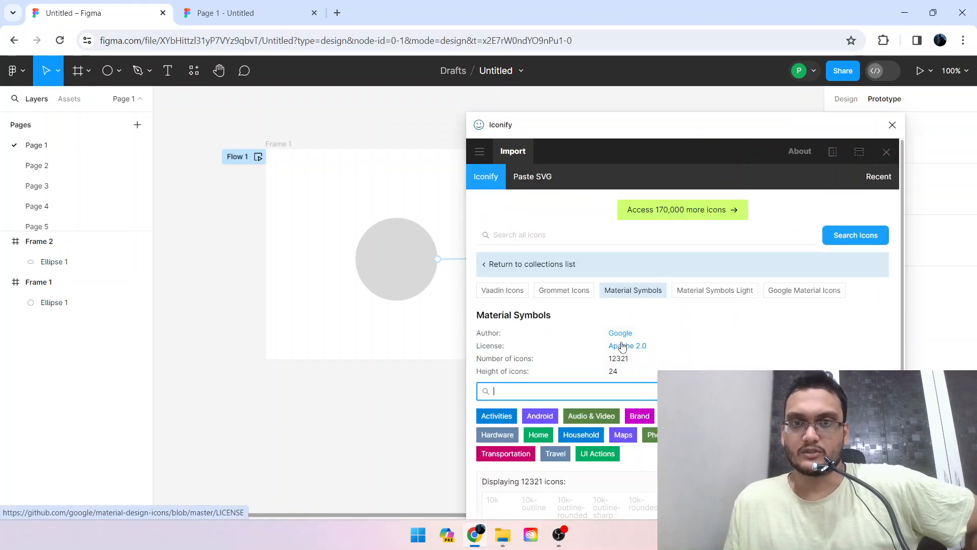
{"action": "scroll", "coordinate": [697, 340], "scroll_direction": "down", "scroll_amount": 2}
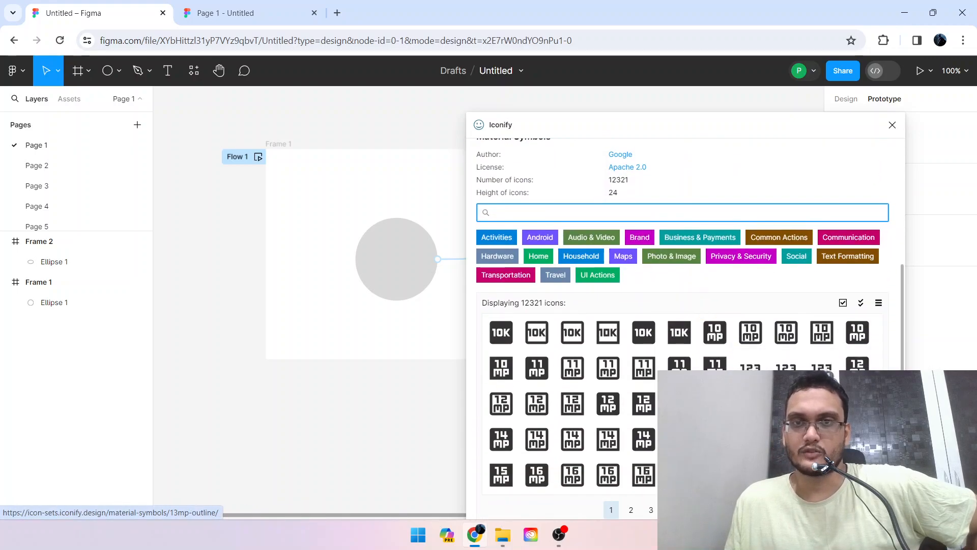
{"action": "scroll", "coordinate": [559, 255], "scroll_direction": "up", "scroll_amount": 2}
{"action": "scroll", "coordinate": [566, 421], "scroll_direction": "down", "scroll_amount": 2}
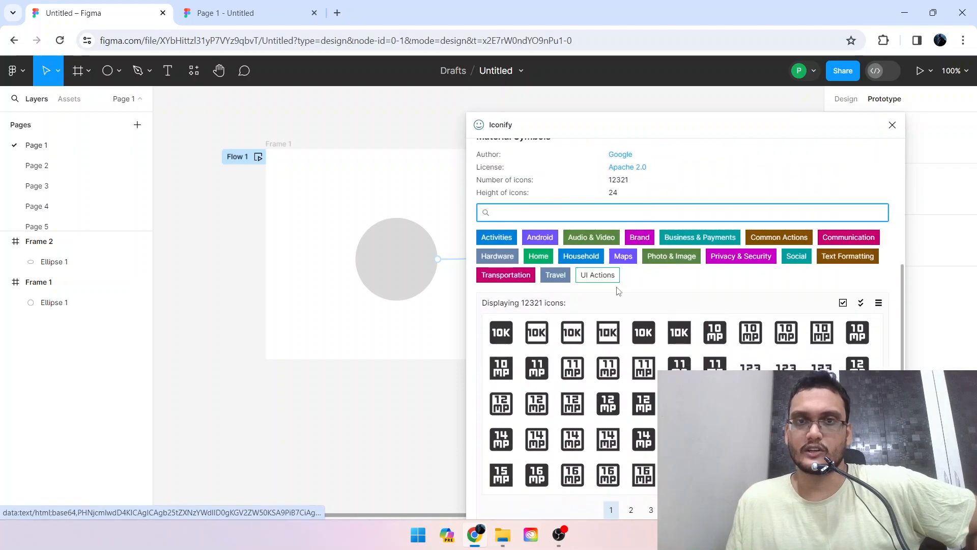
{"action": "scroll", "coordinate": [560, 392], "scroll_direction": "up", "scroll_amount": 5}
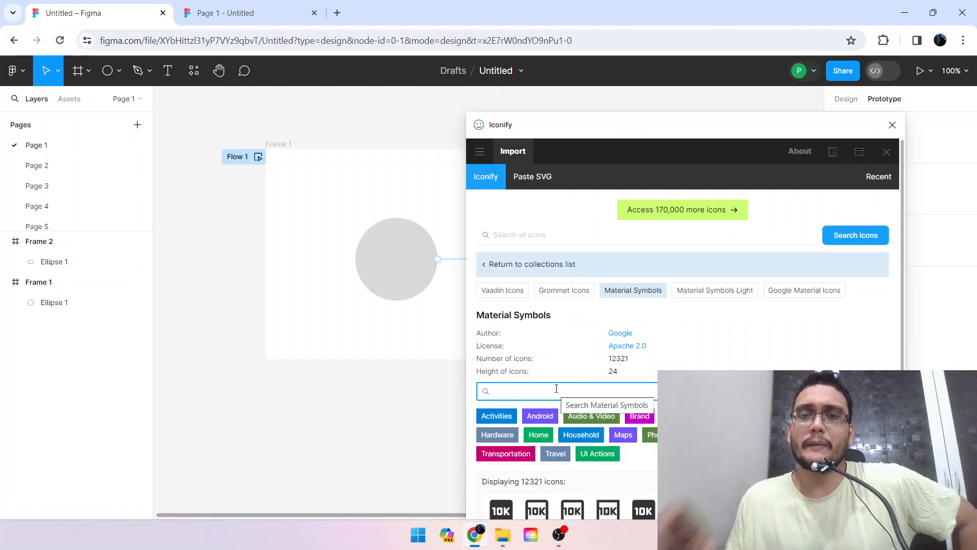
{"action": "scroll", "coordinate": [599, 379], "scroll_direction": "down", "scroll_amount": 1}
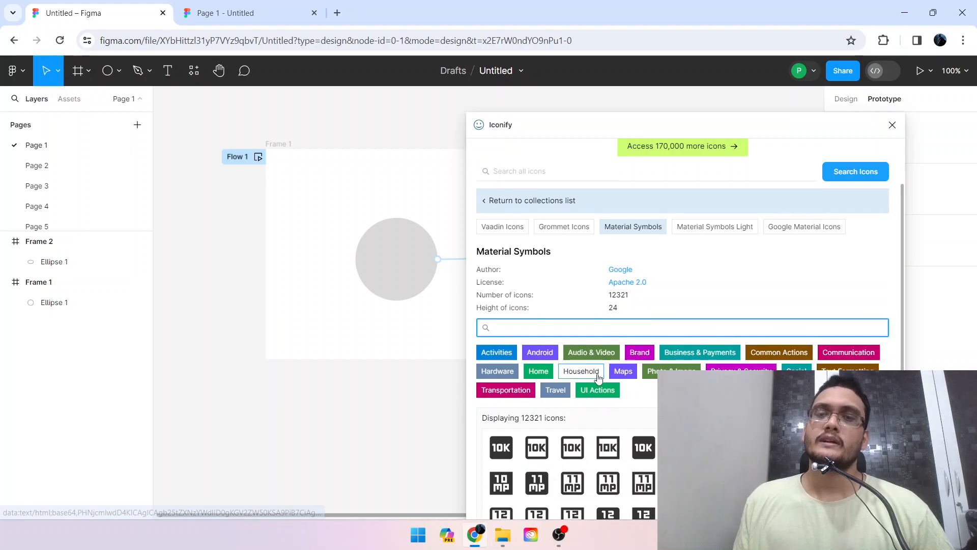
Return to the Iconify collections list and search all icons for "home".
{"action": "left_click", "coordinate": [515, 171]}
{"action": "scroll", "coordinate": [681, 311], "scroll_direction": "up", "scroll_amount": 1}
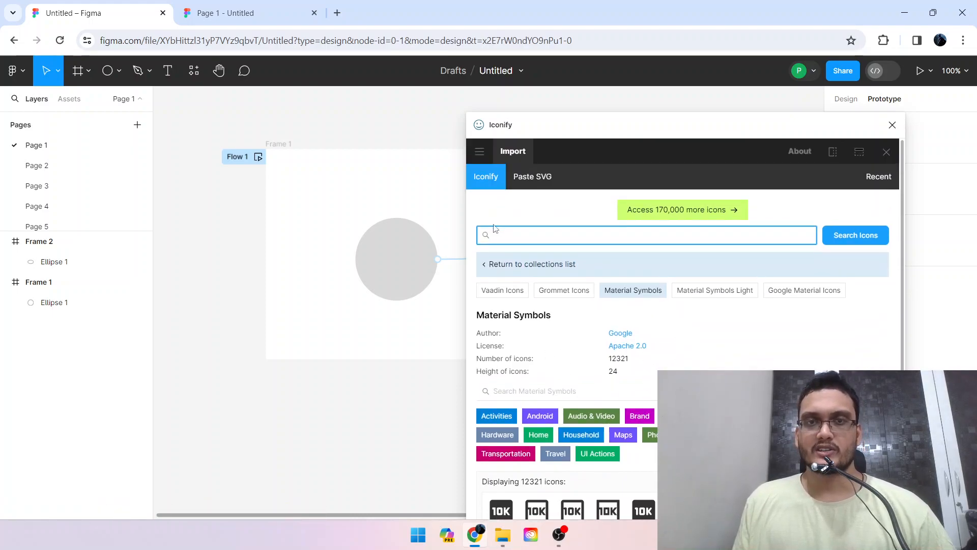
{"action": "left_click", "coordinate": [501, 263]}
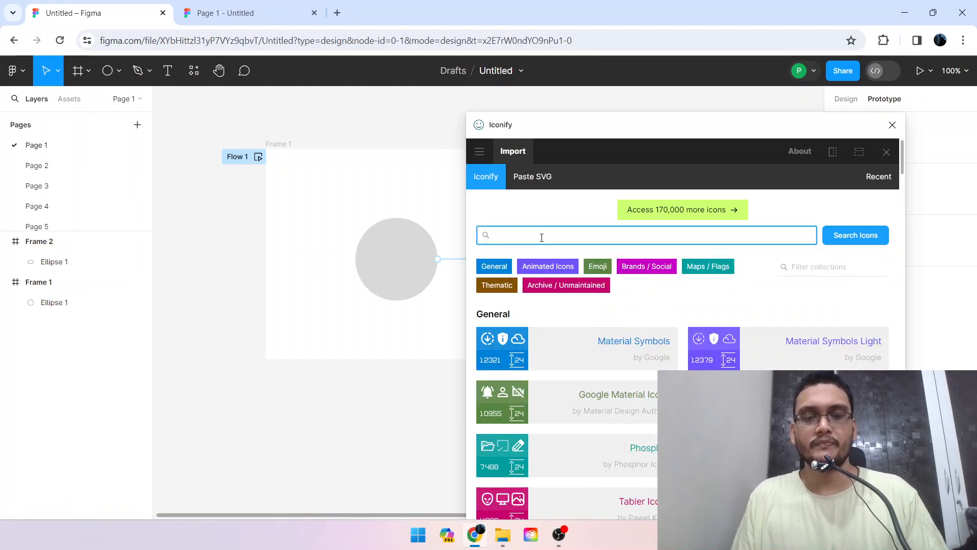
{"action": "type", "text": "home"}
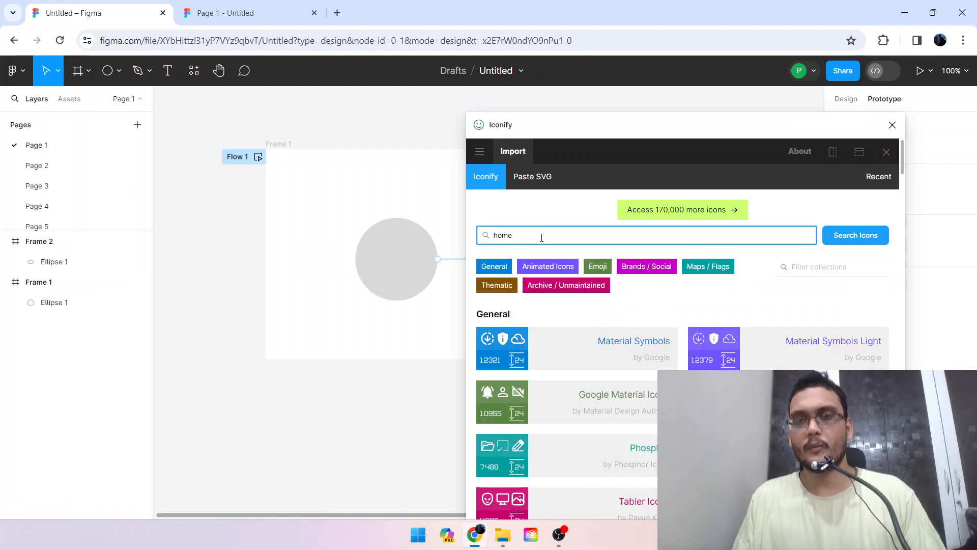
{"action": "scroll", "coordinate": [726, 305], "scroll_direction": "down", "scroll_amount": 3}
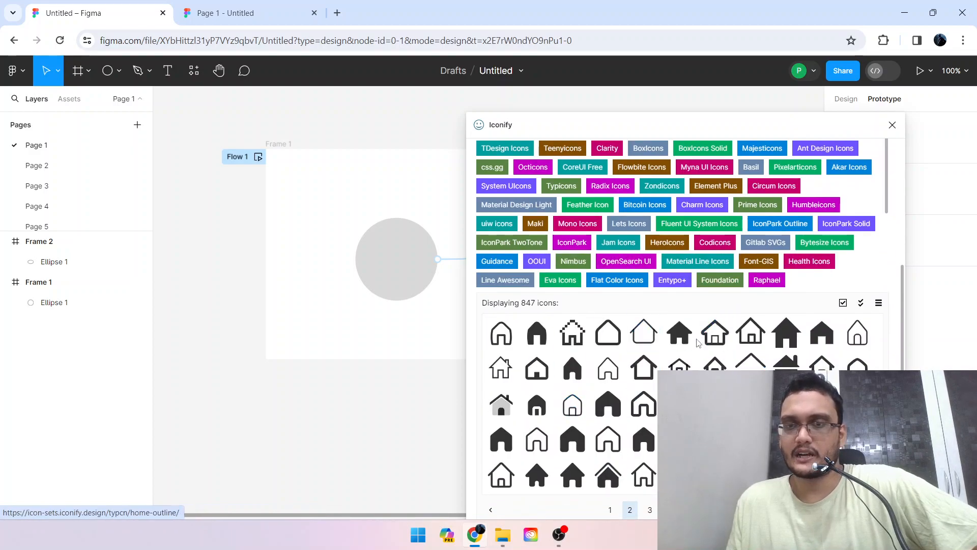
Import the outlined home icon typcn:home-outline from the search results into Frame 1, below the circle.
{"action": "left_click_drag", "start_coordinate": [715, 333], "coordinate": [358, 380]}
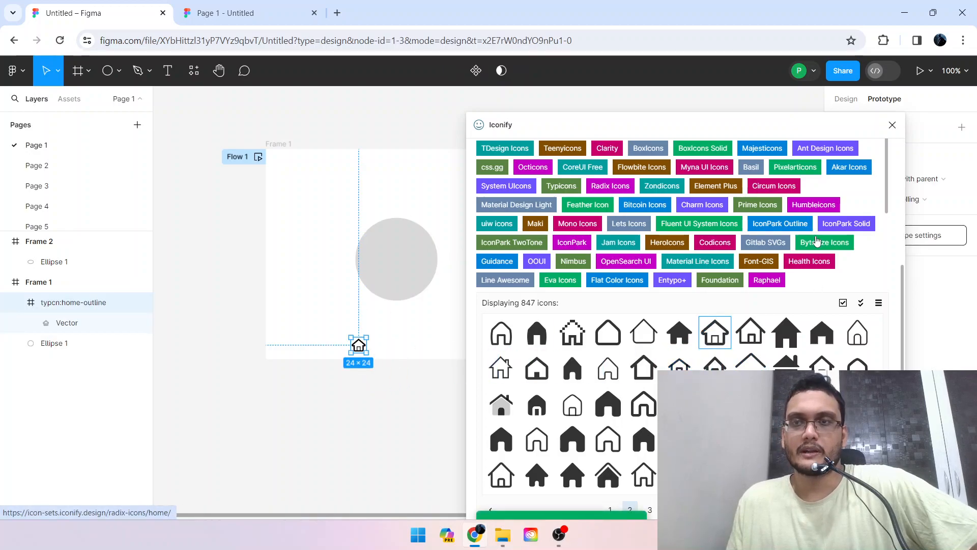
{"action": "left_click_drag", "start_coordinate": [782, 125], "coordinate": [804, 60]}
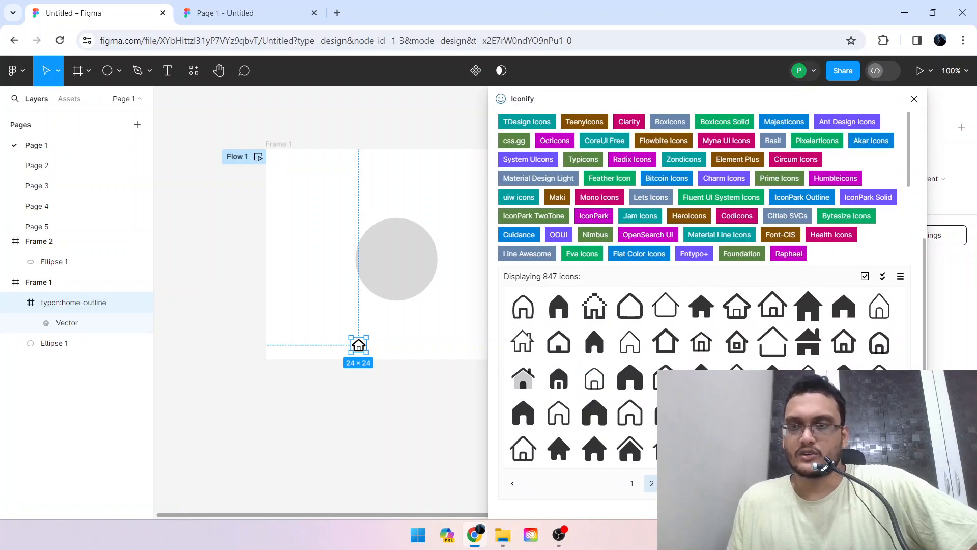
{"action": "scroll", "coordinate": [860, 244], "scroll_direction": "down", "scroll_amount": 3}
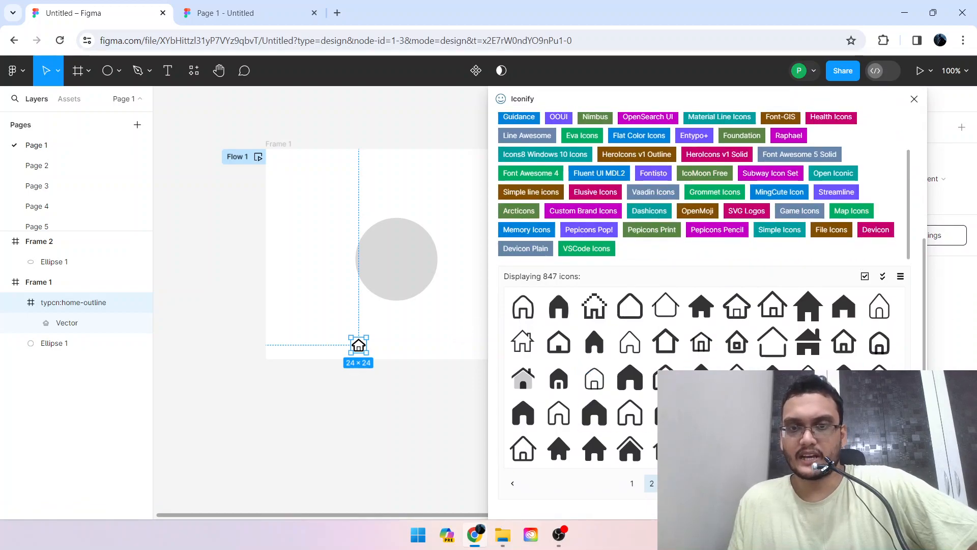
{"action": "scroll", "coordinate": [417, 384], "scroll_direction": "down", "scroll_amount": 1}
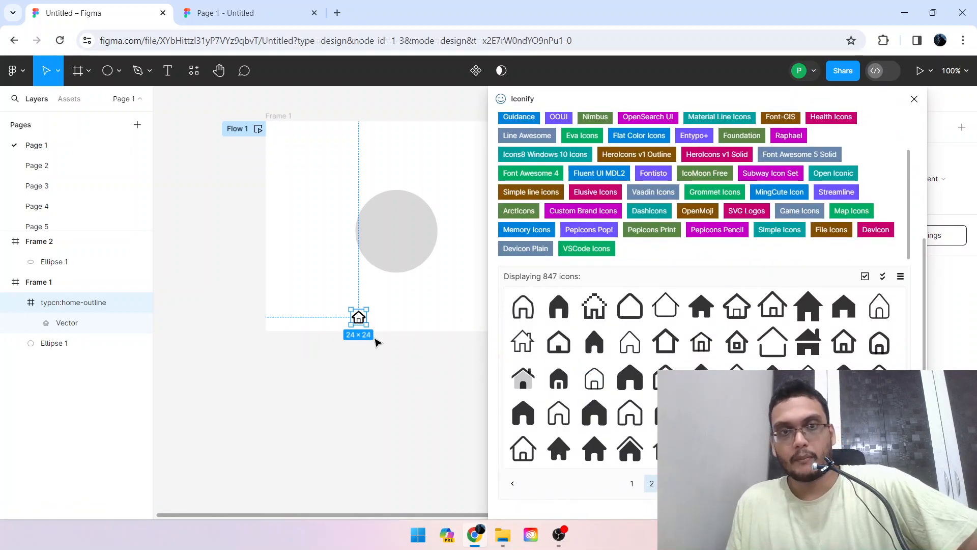
Close Iconify and delete the home icon from Frame 1.
{"action": "left_click", "coordinate": [378, 372]}
{"action": "left_click", "coordinate": [362, 312]}
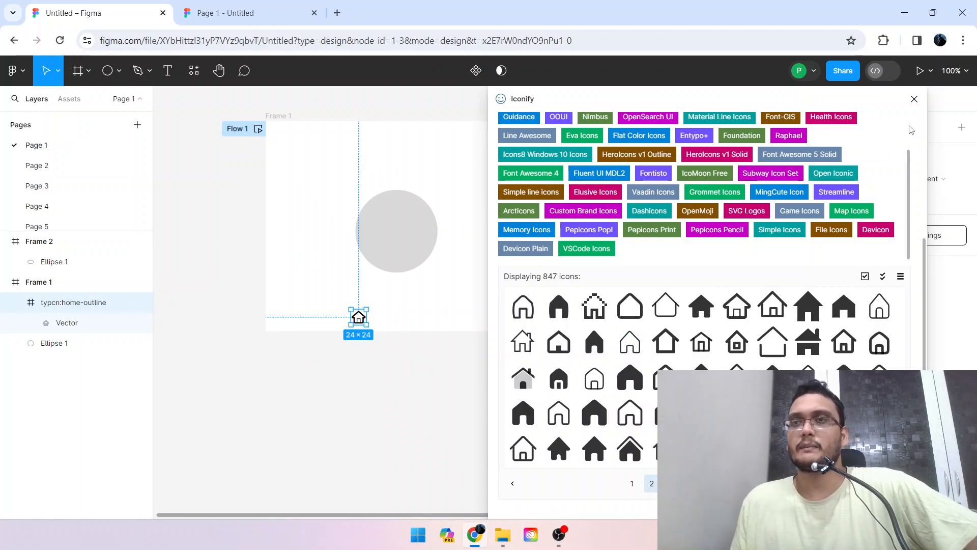
{"action": "left_click", "coordinate": [914, 99]}
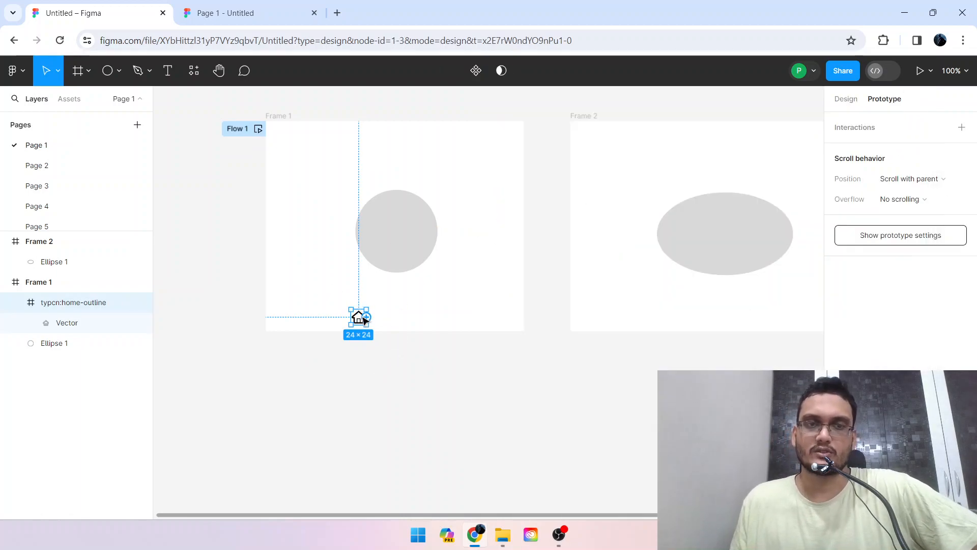
{"action": "key", "text": "Delete"}
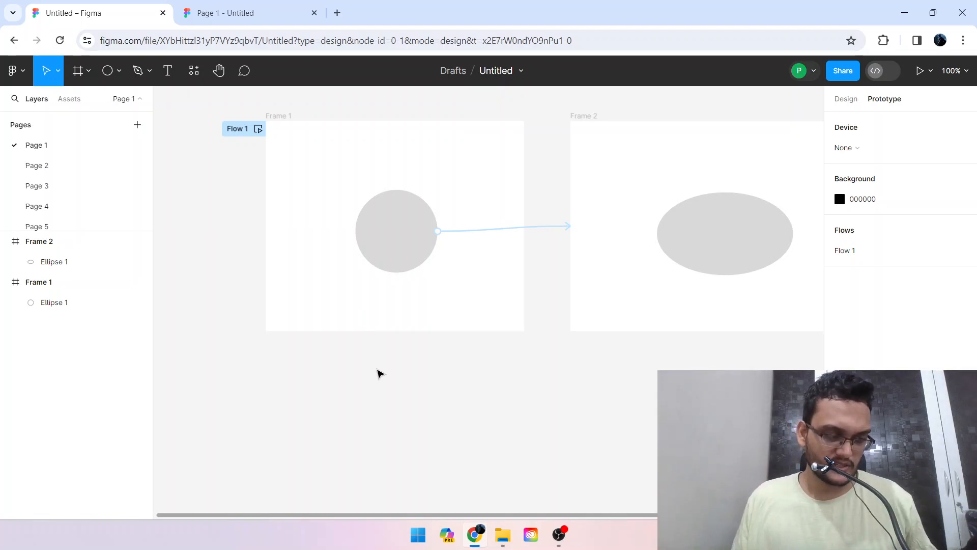
Go back to the drafts overview and reopen the most recently edited Untitled design file.
{"action": "scroll", "coordinate": [478, 346], "scroll_direction": "up", "scroll_amount": 4}
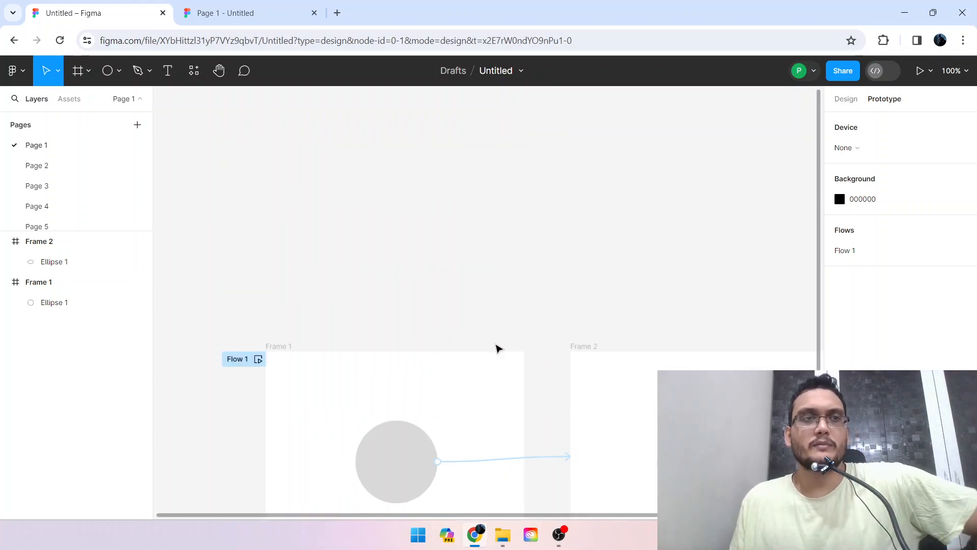
{"action": "scroll", "coordinate": [440, 232], "scroll_direction": "down", "scroll_amount": 1}
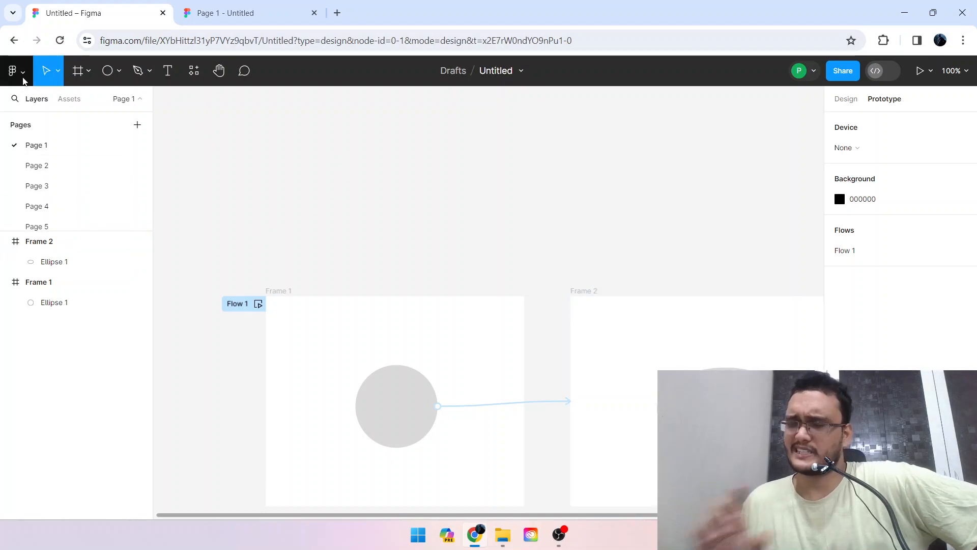
{"action": "left_click", "coordinate": [23, 76]}
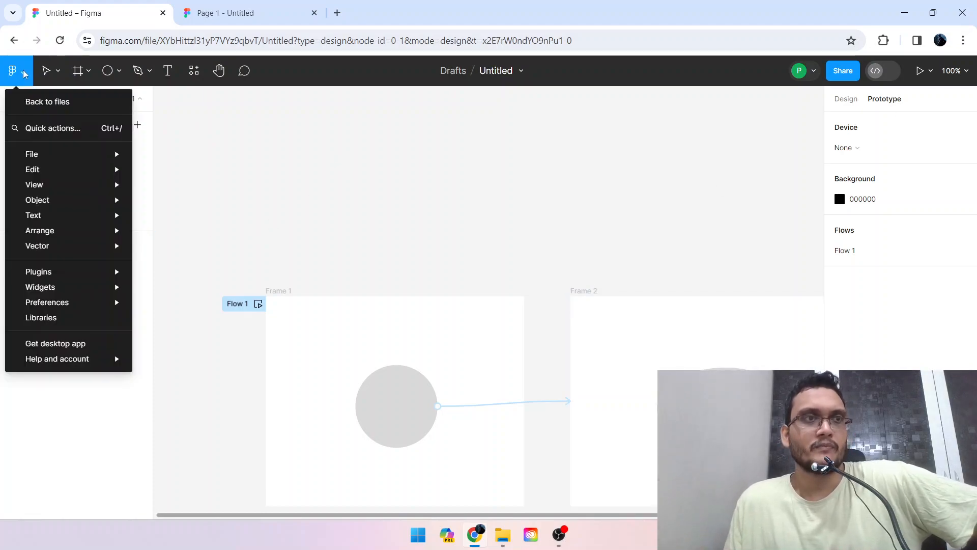
{"action": "left_click", "coordinate": [63, 99]}
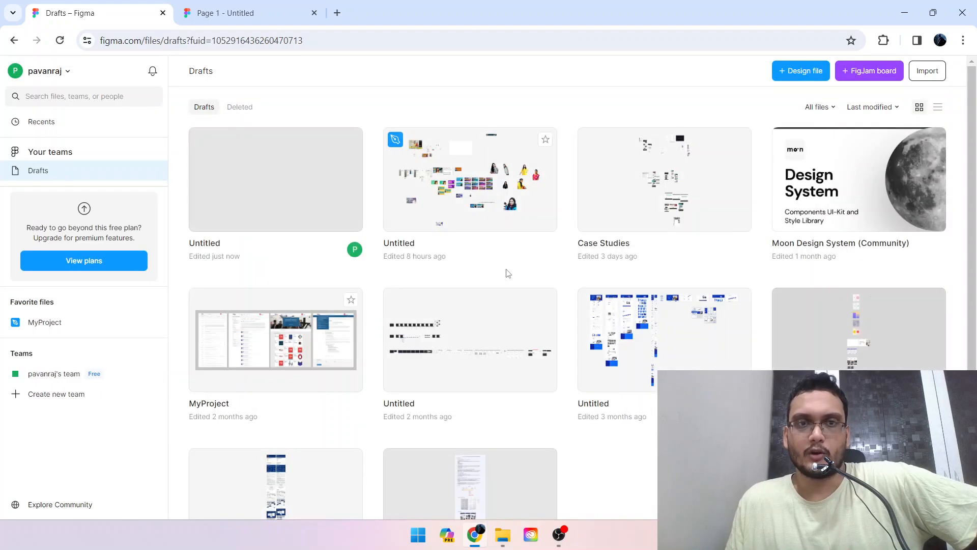
{"action": "left_click", "coordinate": [212, 168]}
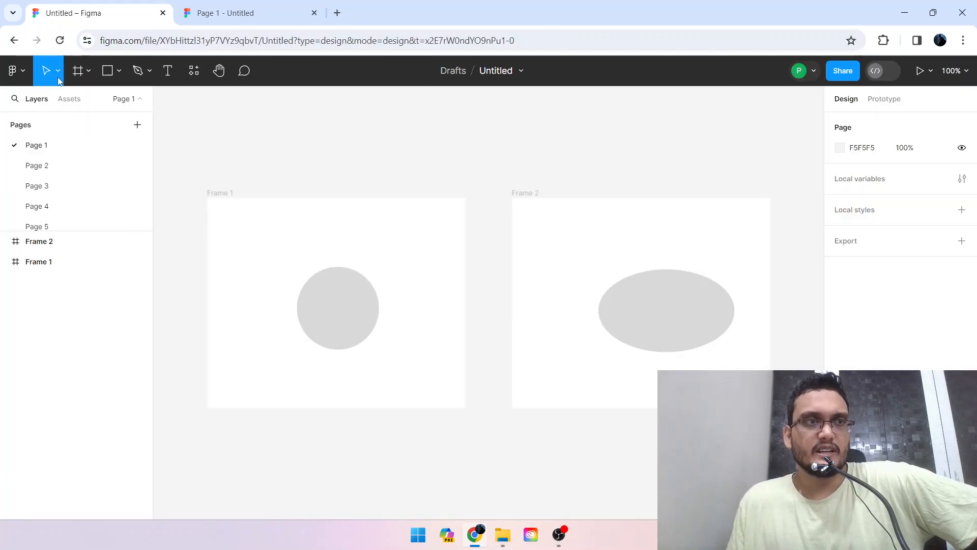
Look at the Move and Frame tool variants and activate the Frame tool.
{"action": "left_click", "coordinate": [59, 80]}
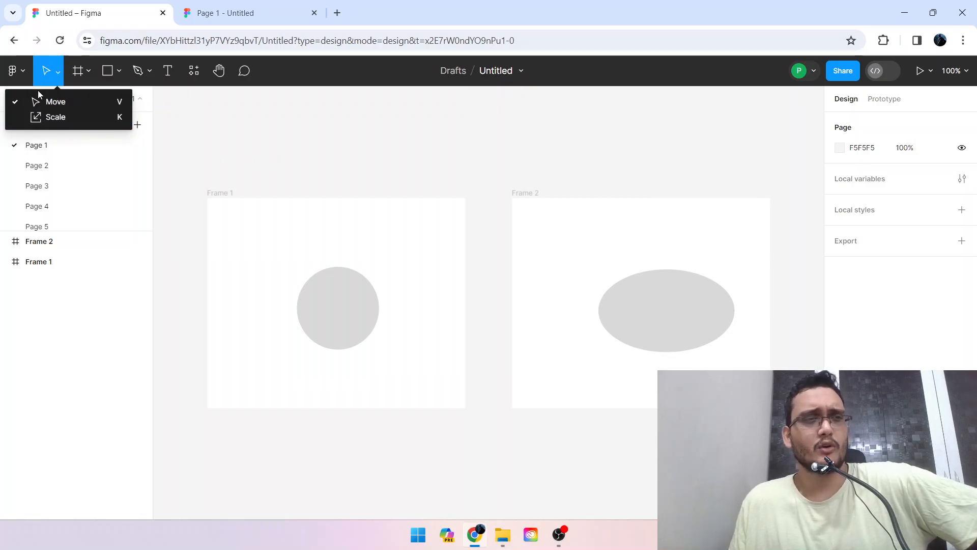
{"action": "left_click", "coordinate": [84, 105]}
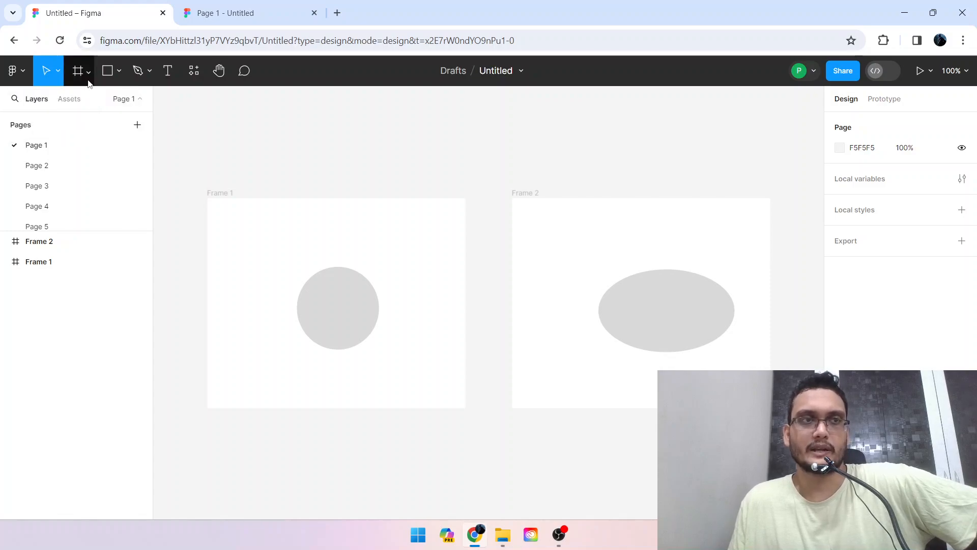
{"action": "left_click", "coordinate": [89, 81]}
{"action": "left_click", "coordinate": [82, 102]}
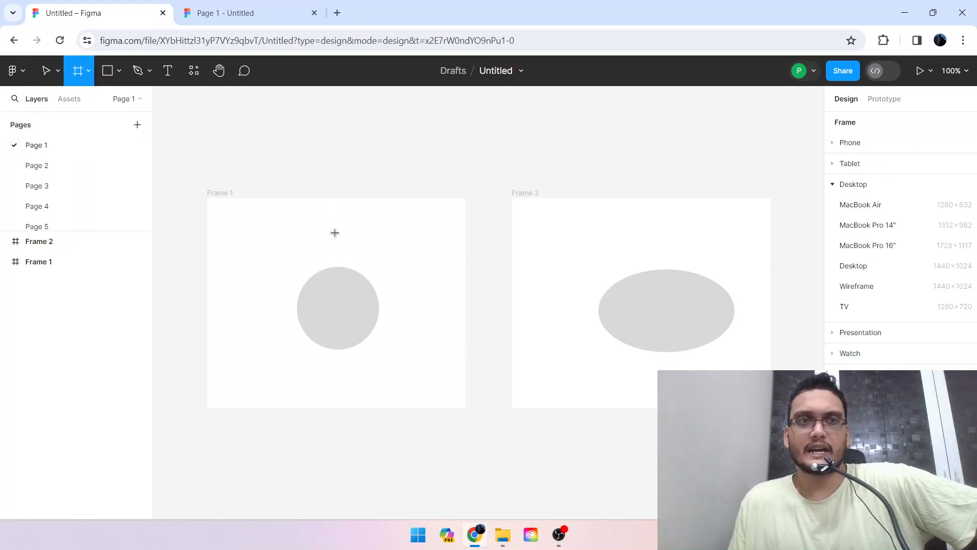
{"action": "left_click", "coordinate": [81, 72]}
{"action": "left_click", "coordinate": [79, 98]}
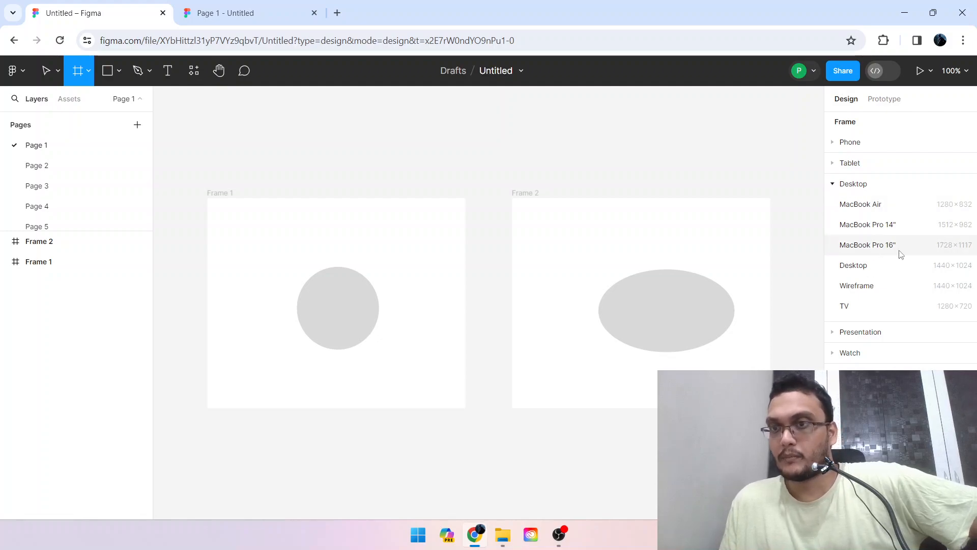
Look through the Phone frame size presets and collapse the Desktop and Phone preset groups.
{"action": "left_click", "coordinate": [833, 184]}
{"action": "left_click", "coordinate": [833, 142]}
{"action": "scroll", "coordinate": [860, 211], "scroll_direction": "down", "scroll_amount": 1}
{"action": "scroll", "coordinate": [860, 211], "scroll_direction": "up", "scroll_amount": 1}
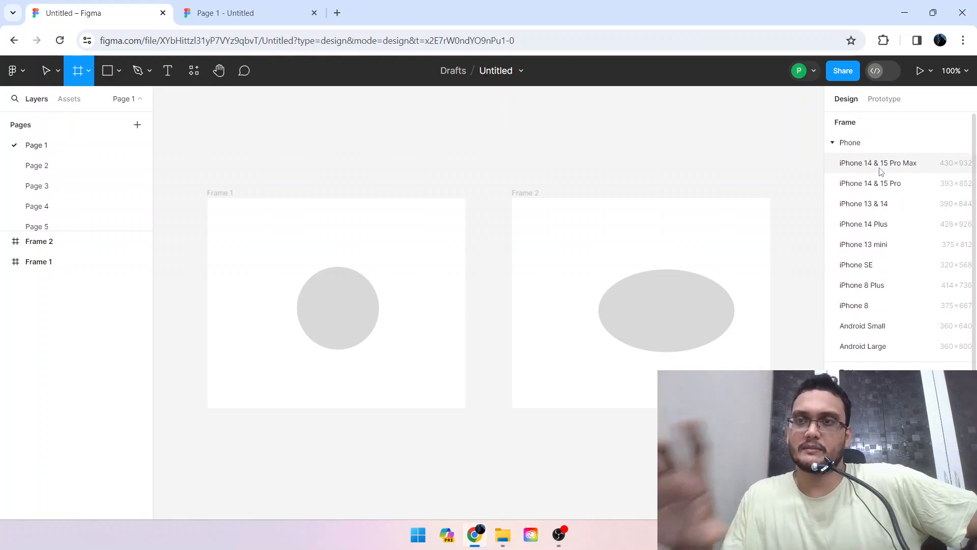
{"action": "left_click", "coordinate": [829, 144]}
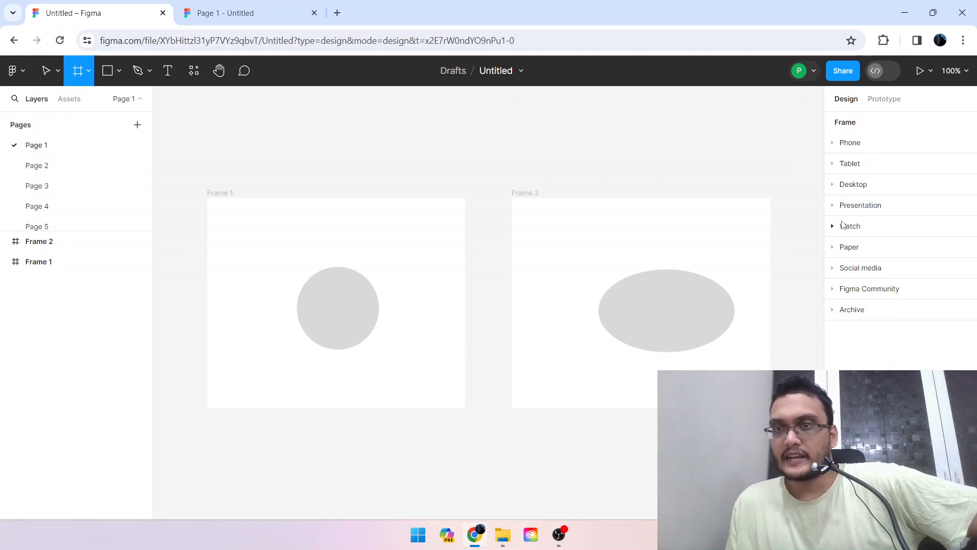
Add a 1440 × 1024 frame from the Desktop preset and move it beside Frame 2, to about X 650, Y -242.
{"action": "scroll", "coordinate": [473, 161], "scroll_direction": "down", "scroll_amount": 5}
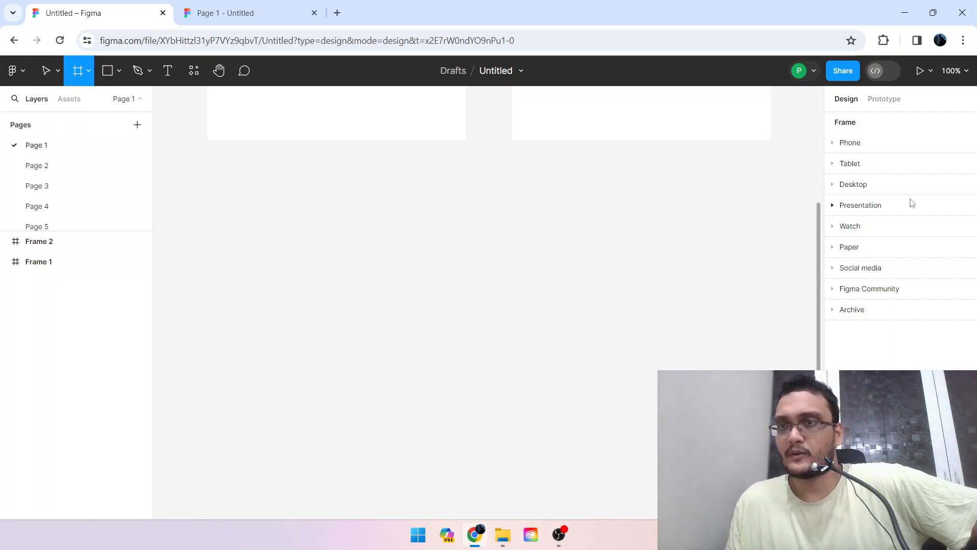
{"action": "left_click", "coordinate": [842, 186]}
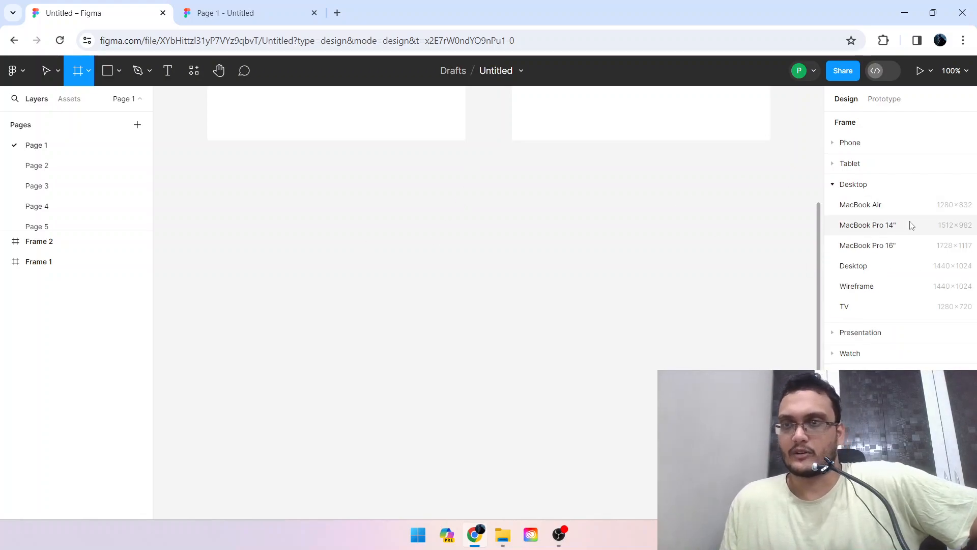
{"action": "left_click", "coordinate": [886, 269]}
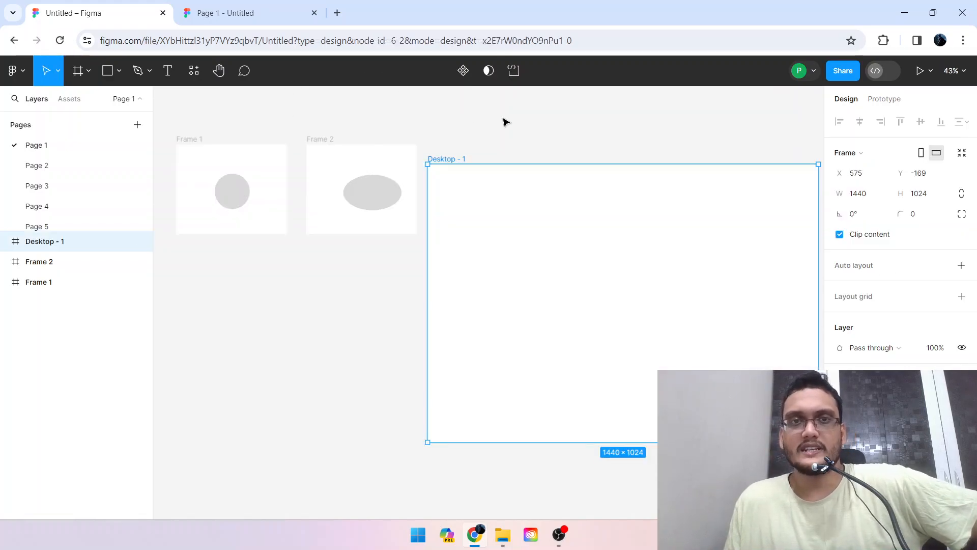
{"action": "left_click", "coordinate": [504, 122]}
{"action": "left_click_drag", "start_coordinate": [445, 159], "coordinate": [466, 138]}
{"action": "left_click", "coordinate": [525, 121]}
{"action": "scroll", "coordinate": [526, 121], "scroll_direction": "right", "scroll_amount": 3}
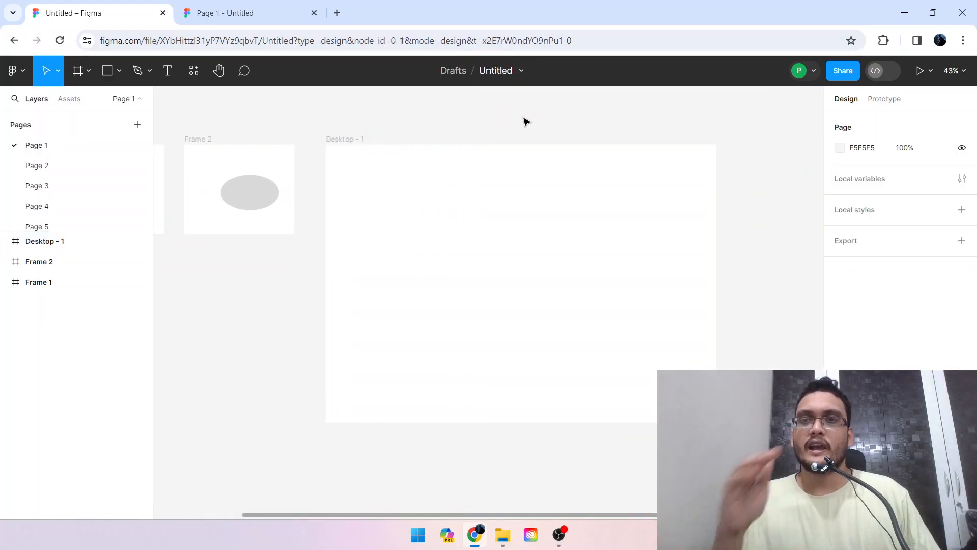
Change the fill of the Desktop - 1 frame to a light pink.
{"action": "left_click", "coordinate": [336, 139]}
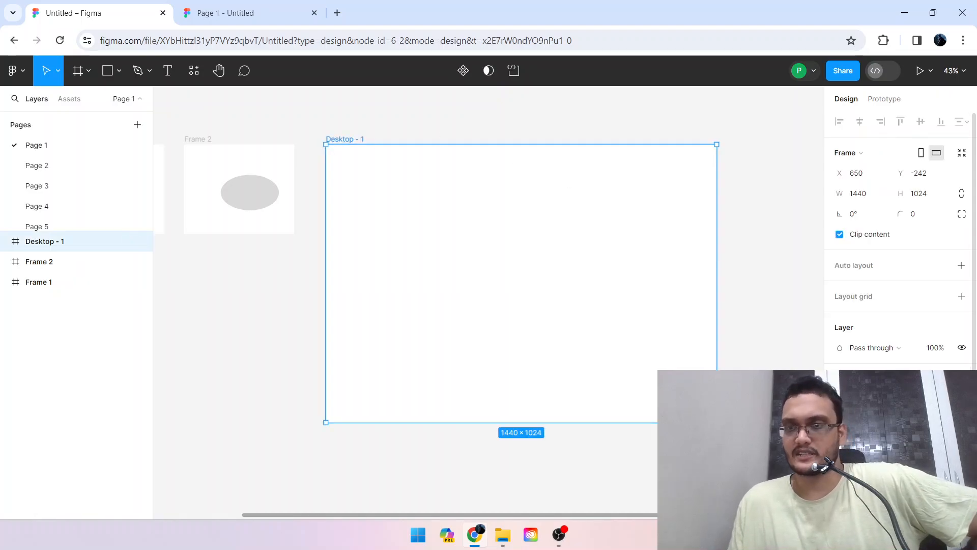
{"action": "left_click", "coordinate": [839, 399]}
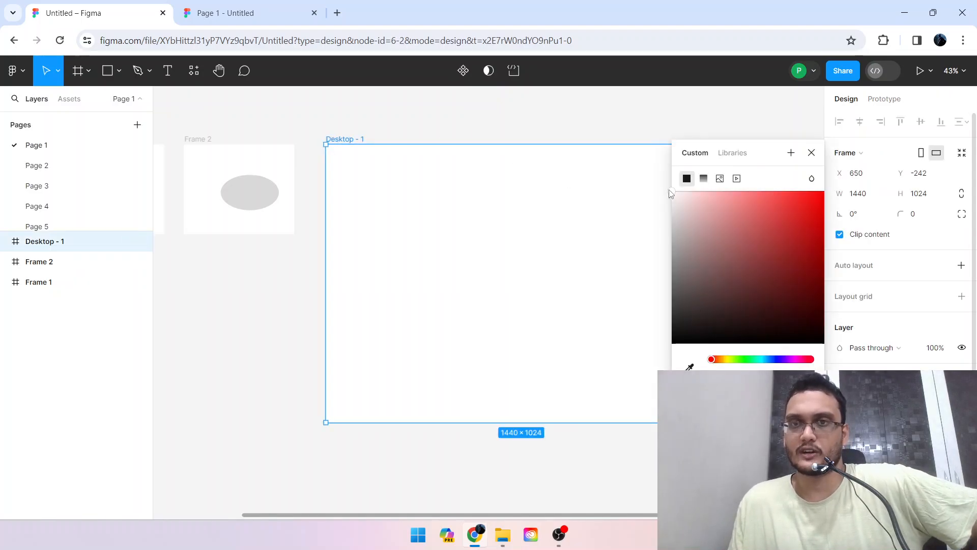
{"action": "mouse_move", "coordinate": [671, 193]}
{"action": "left_mouse_down"}
{"action": "mouse_move", "coordinate": [636, 336]}
{"action": "mouse_move", "coordinate": [717, 199]}
{"action": "mouse_move", "coordinate": [672, 188]}
{"action": "left_mouse_up"}
{"action": "left_click", "coordinate": [617, 135]}
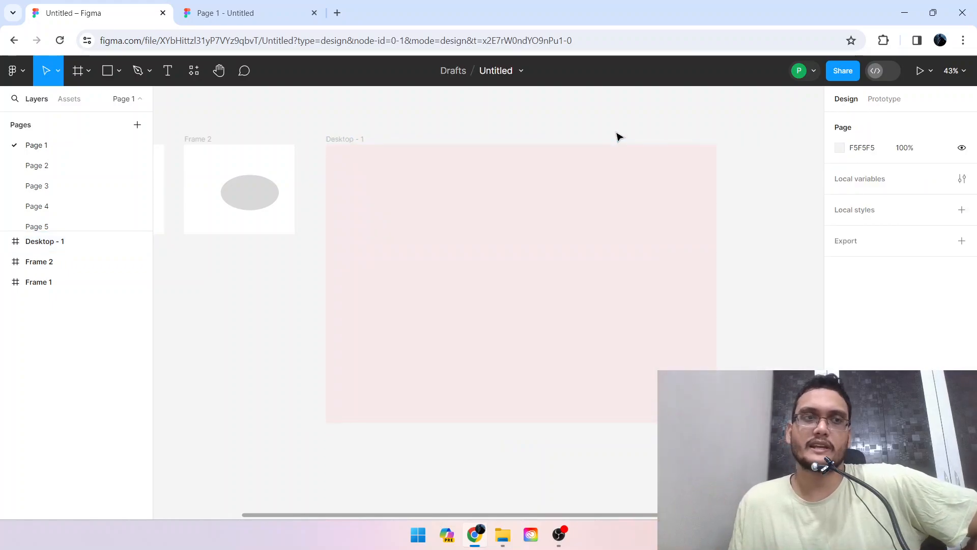
Draw a rectangle about 249 × 221 on the canvas below Frame 2.
{"action": "left_click", "coordinate": [117, 74]}
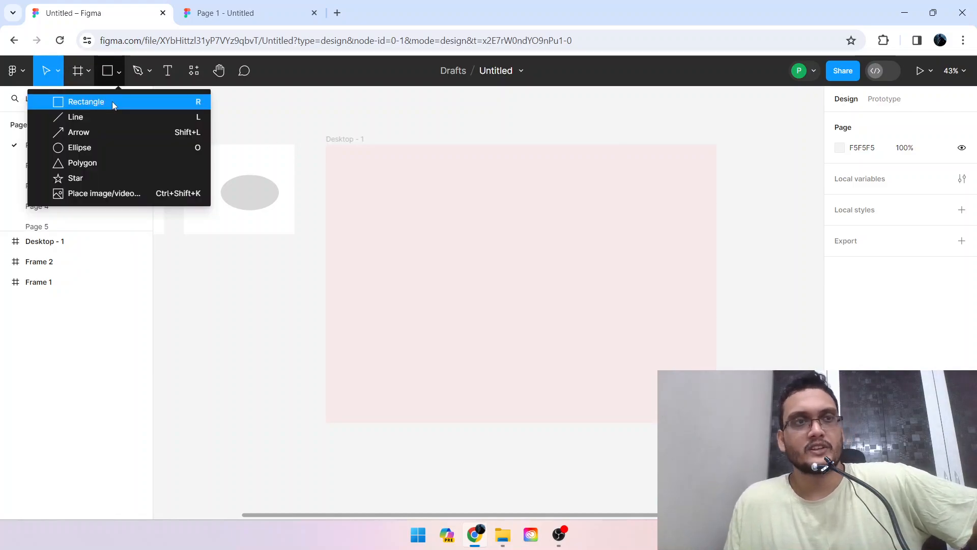
{"action": "left_click", "coordinate": [109, 102]}
{"action": "left_click_drag", "start_coordinate": [192, 274], "coordinate": [260, 333]}
Draw a nearly horizontal line about 740 long from below the rectangle into the Desktop - 1 frame.
{"action": "left_click", "coordinate": [119, 71]}
{"action": "left_click", "coordinate": [82, 113]}
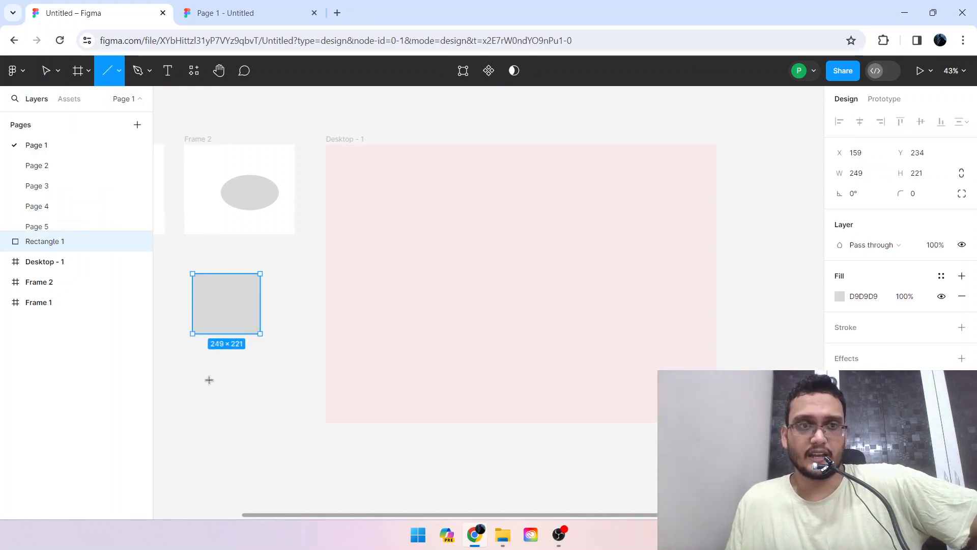
{"action": "left_click_drag", "start_coordinate": [208, 379], "coordinate": [410, 374]}
Draw a nearly horizontal arrow pointing right across the middle of the Desktop - 1 frame.
{"action": "left_click", "coordinate": [111, 70]}
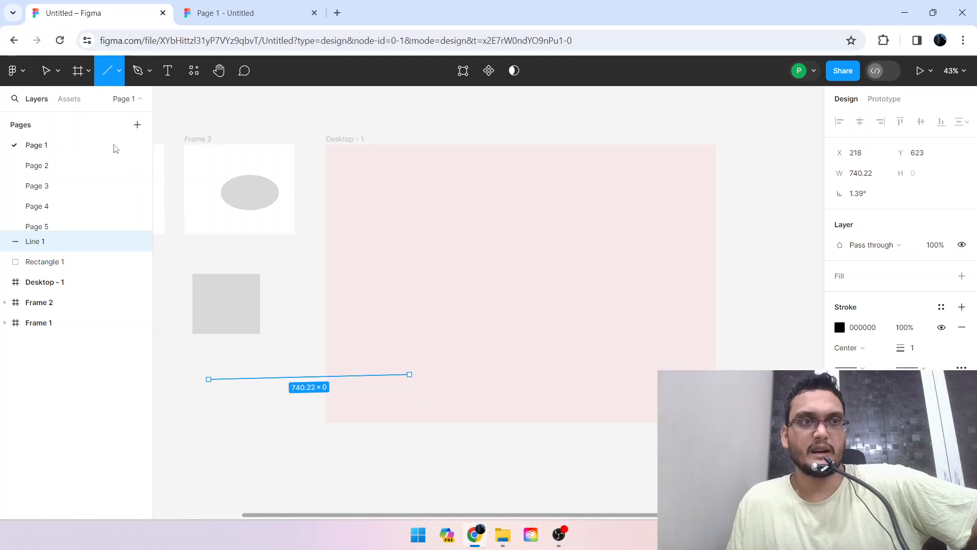
{"action": "left_click", "coordinate": [118, 72]}
{"action": "left_click", "coordinate": [117, 130]}
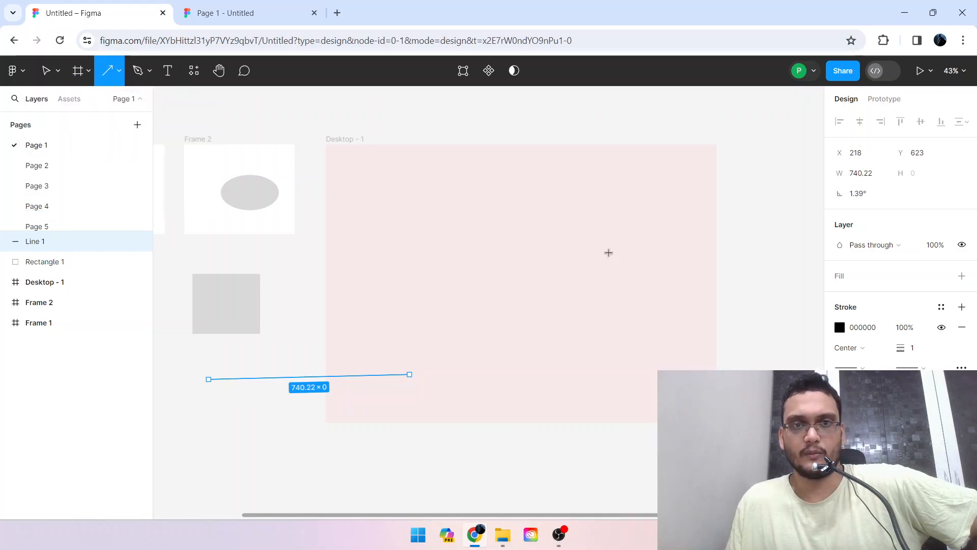
{"action": "left_click_drag", "start_coordinate": [381, 251], "coordinate": [654, 253]}
{"action": "left_click", "coordinate": [724, 194]}
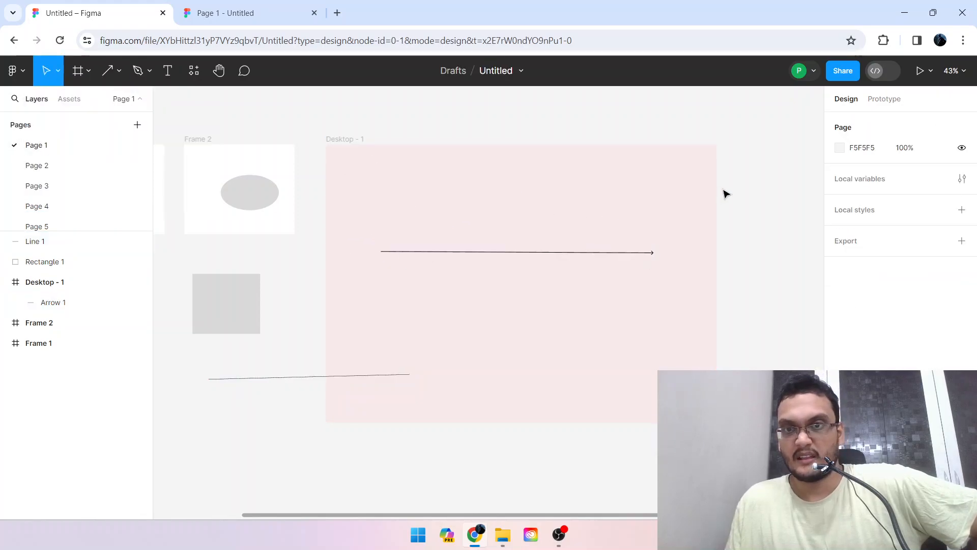
Place a default 100 × 100 star near the top of the Desktop - 1 frame, above the arrow.
{"action": "left_click", "coordinate": [112, 71]}
{"action": "left_click", "coordinate": [118, 72]}
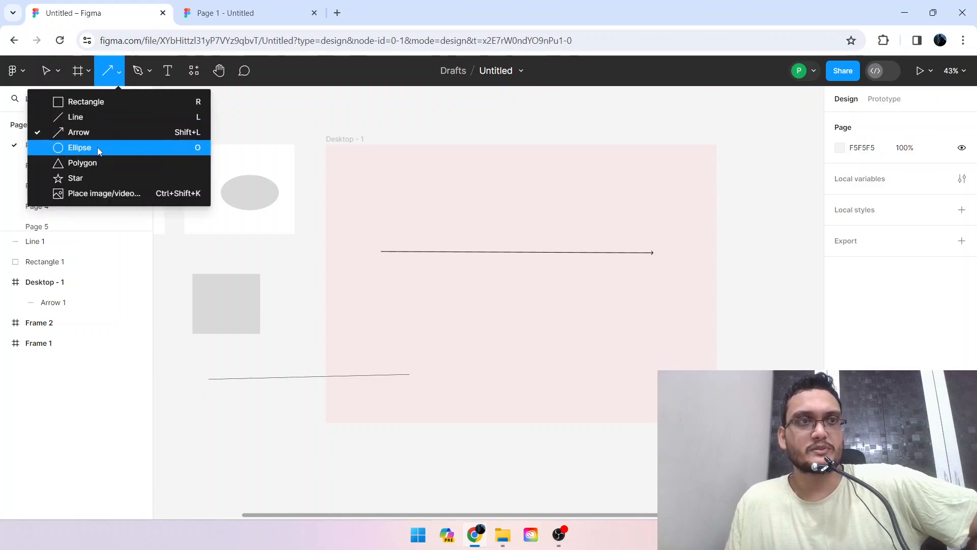
{"action": "left_click", "coordinate": [108, 177]}
{"action": "left_click", "coordinate": [486, 182]}
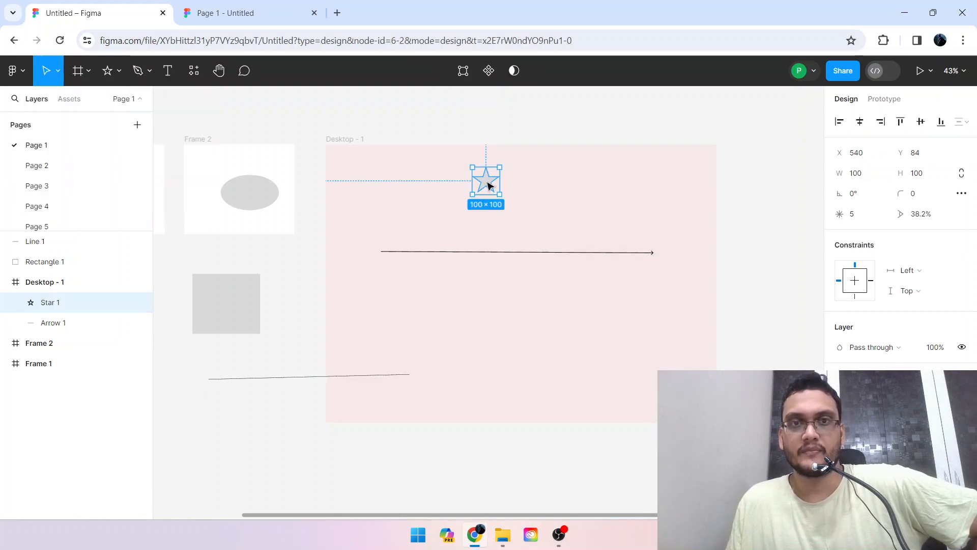
Place a default 100 × 100 ellipse on the canvas just right of the Desktop - 1 frame.
{"action": "left_click", "coordinate": [89, 71]}
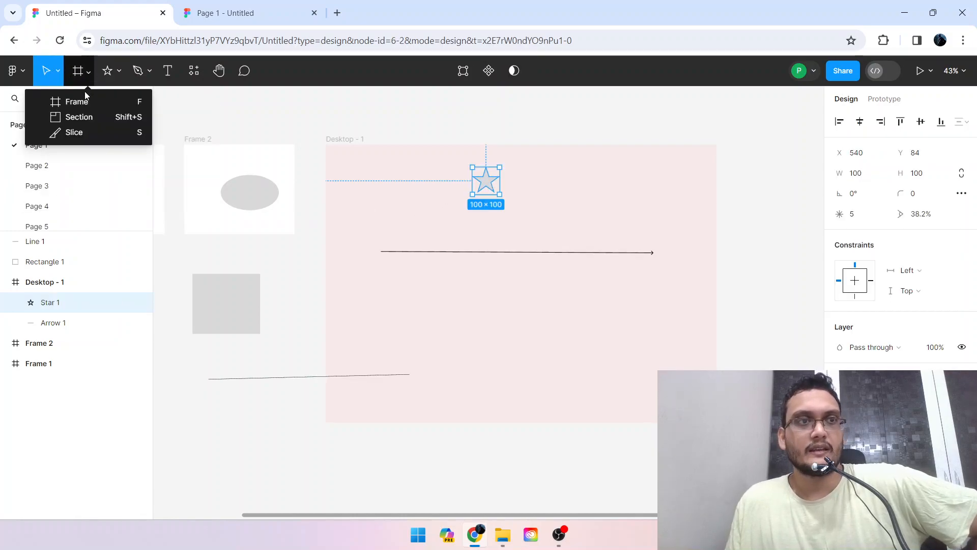
{"action": "left_click", "coordinate": [118, 71]}
{"action": "left_click", "coordinate": [88, 145]}
{"action": "left_click", "coordinate": [739, 198]}
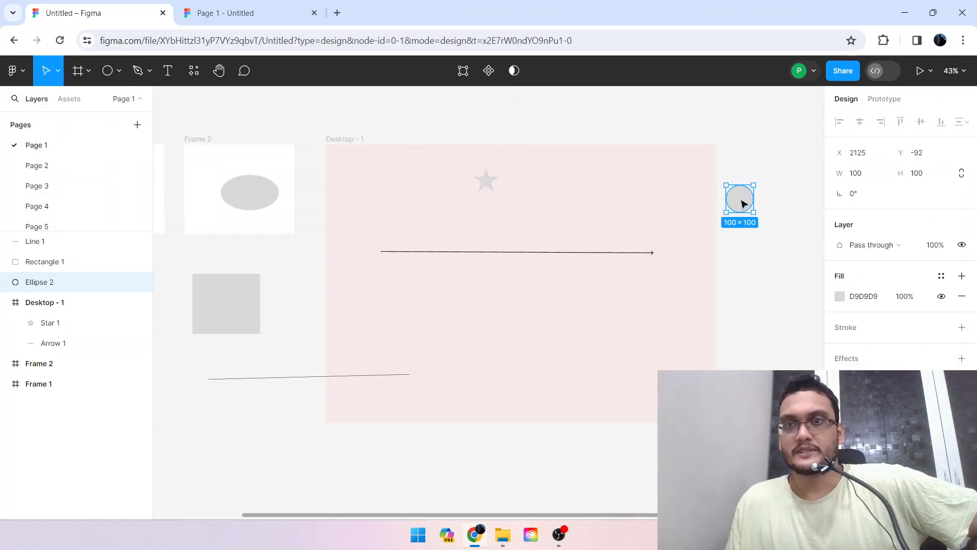
{"action": "left_click", "coordinate": [119, 72]}
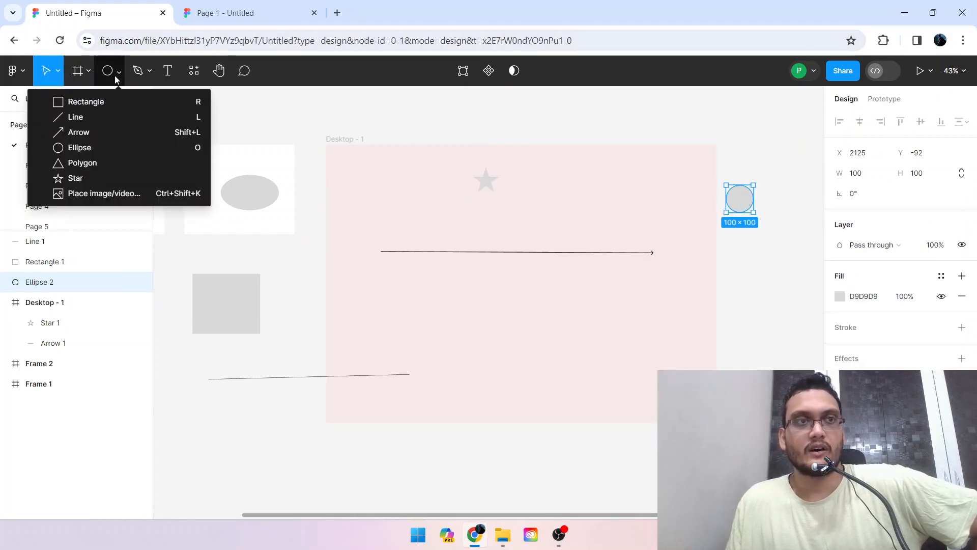
{"action": "left_click", "coordinate": [272, 117]}
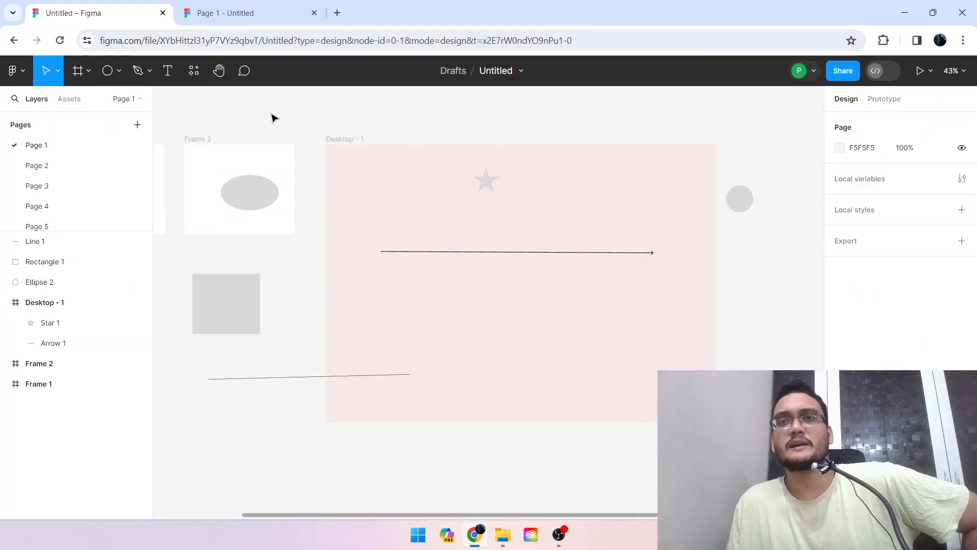
Draw an open path with the Pen tool, about 160 × 381, mixing straight and curved segments below the circle.
{"action": "left_click", "coordinate": [148, 73]}
{"action": "left_click", "coordinate": [145, 99]}
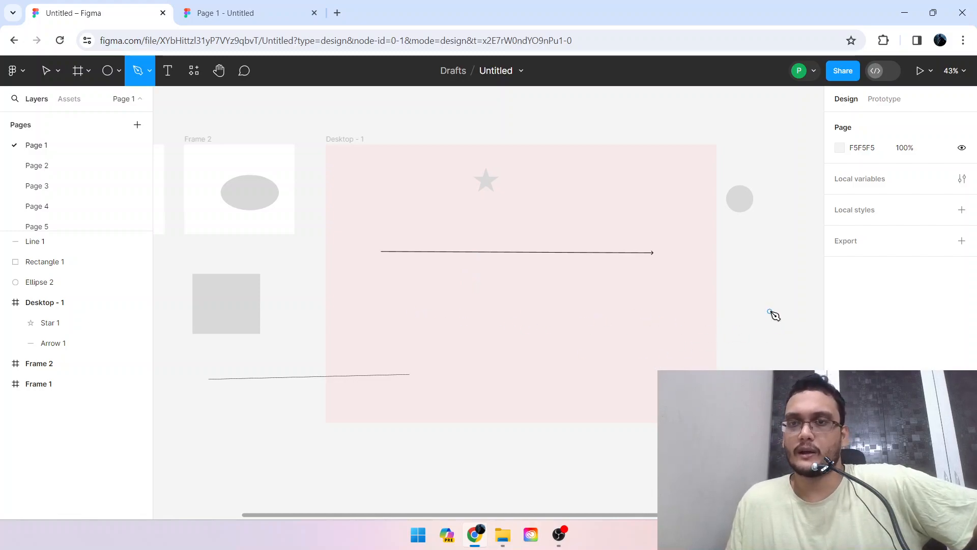
{"action": "left_click", "coordinate": [743, 277]}
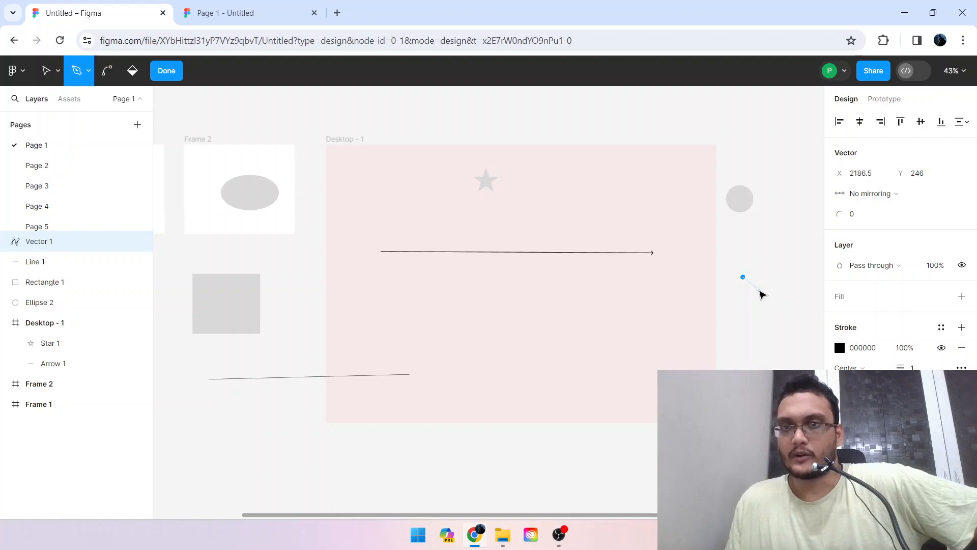
{"action": "left_click", "coordinate": [741, 265]}
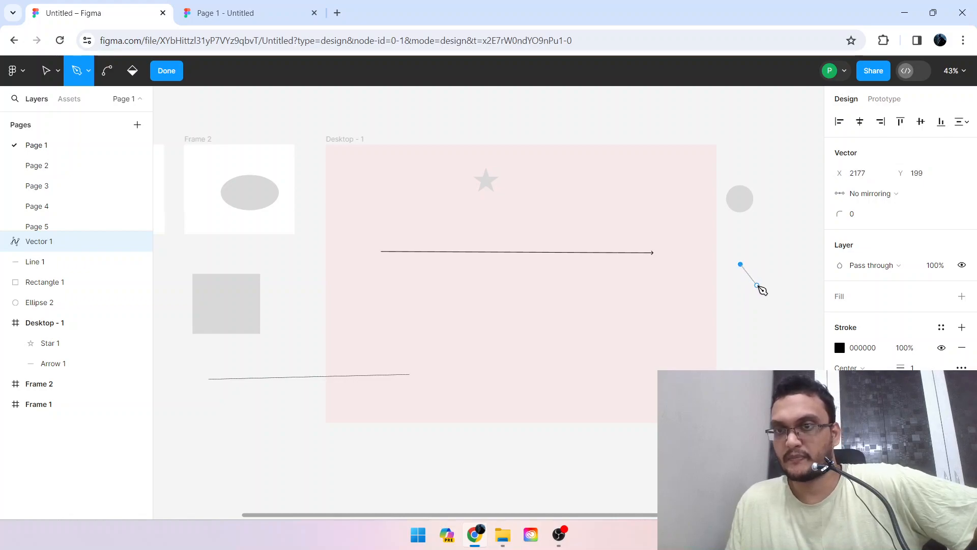
{"action": "left_click", "coordinate": [756, 285]}
{"action": "left_click", "coordinate": [787, 237]}
{"action": "left_click_drag", "start_coordinate": [762, 292], "coordinate": [804, 380]}
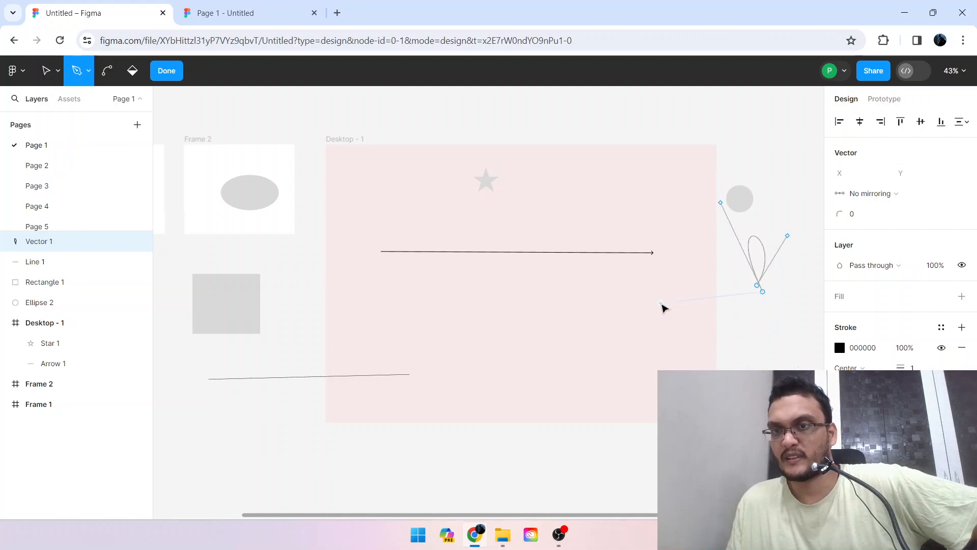
{"action": "left_click_drag", "start_coordinate": [721, 339], "coordinate": [734, 315]}
{"action": "left_click", "coordinate": [736, 304]}
{"action": "key", "text": "Escape"}
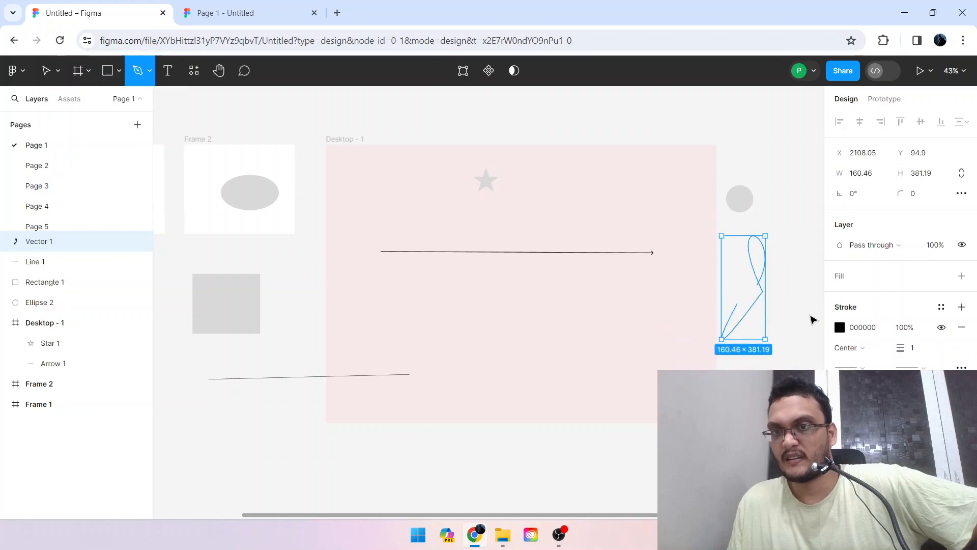
Draw a second Pen path about 195 × 1239 with straight and curved segments, overlapping the first one.
{"action": "left_click", "coordinate": [788, 252]}
{"action": "left_click", "coordinate": [765, 295]}
{"action": "left_click_drag", "start_coordinate": [752, 245], "coordinate": [795, 291]}
{"action": "left_click_drag", "start_coordinate": [791, 332], "coordinate": [793, 348]}
{"action": "left_click", "coordinate": [769, 372]}
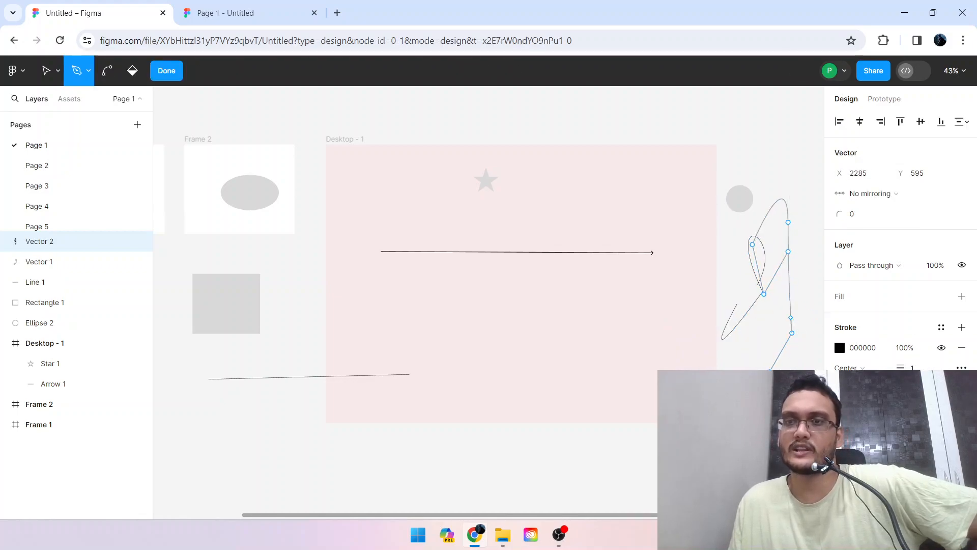
{"action": "left_click", "coordinate": [806, 159]}
{"action": "key", "text": "Escape"}
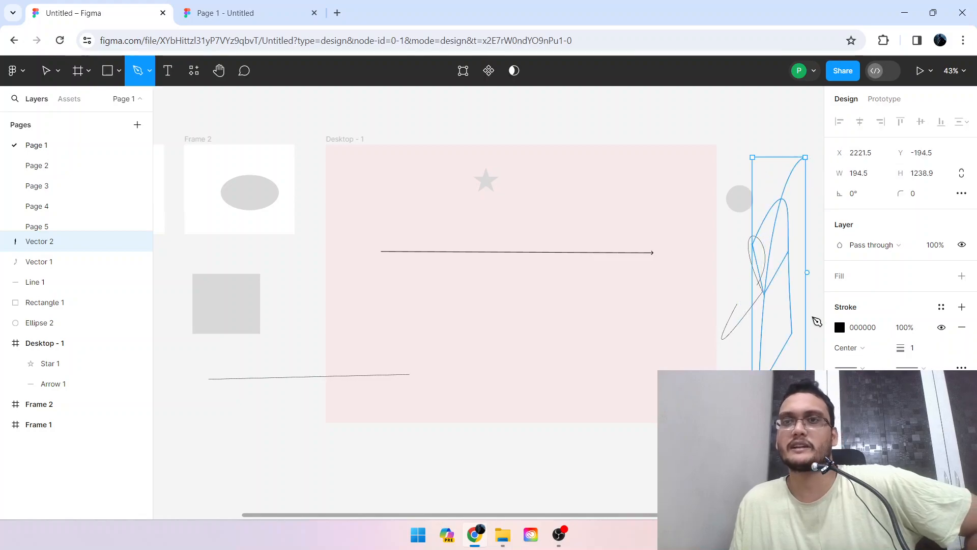
Draw a third Pen path with sharp zigzag segments, about 106 × 330, over the two existing paths.
{"action": "left_click", "coordinate": [786, 122]}
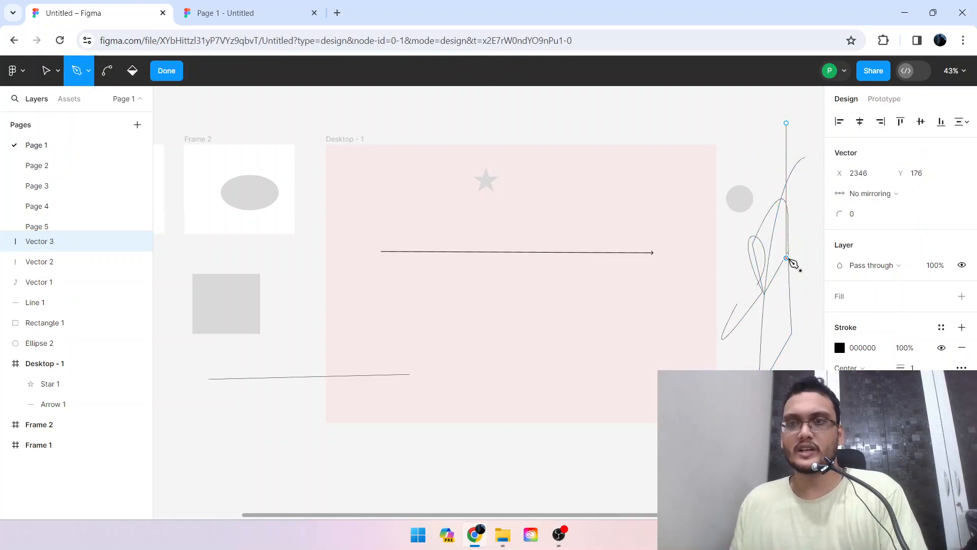
{"action": "left_click", "coordinate": [763, 319]}
{"action": "key", "text": "Escape"}
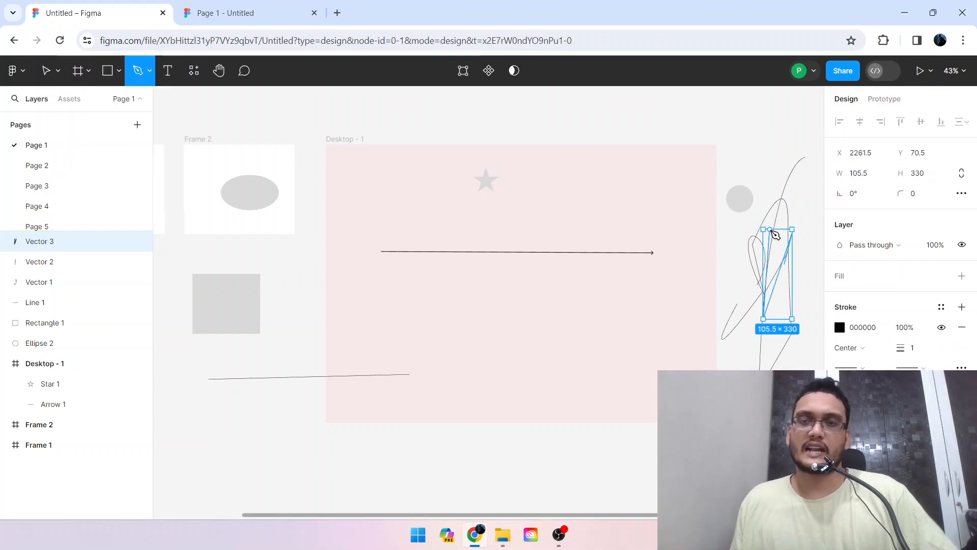
{"action": "left_click", "coordinate": [771, 242]}
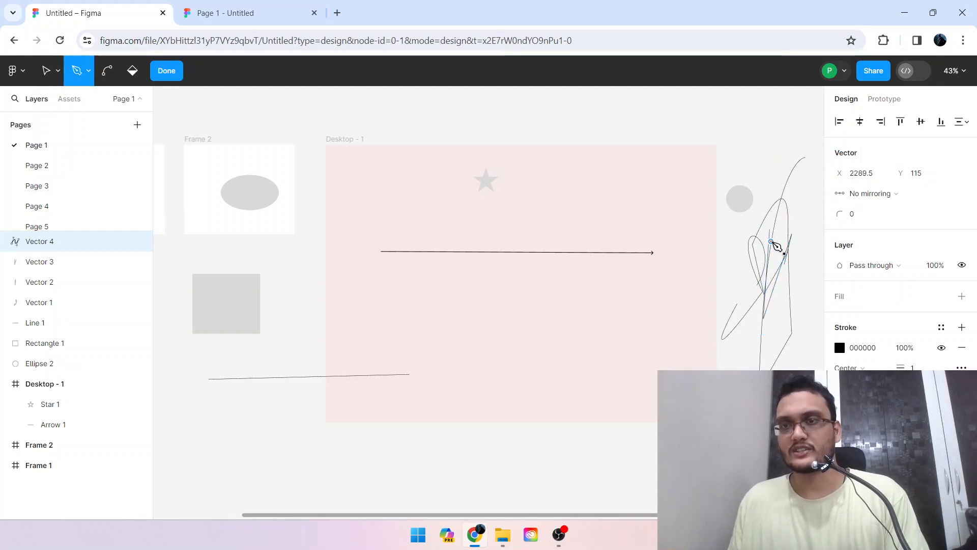
{"action": "key", "text": "Escape"}
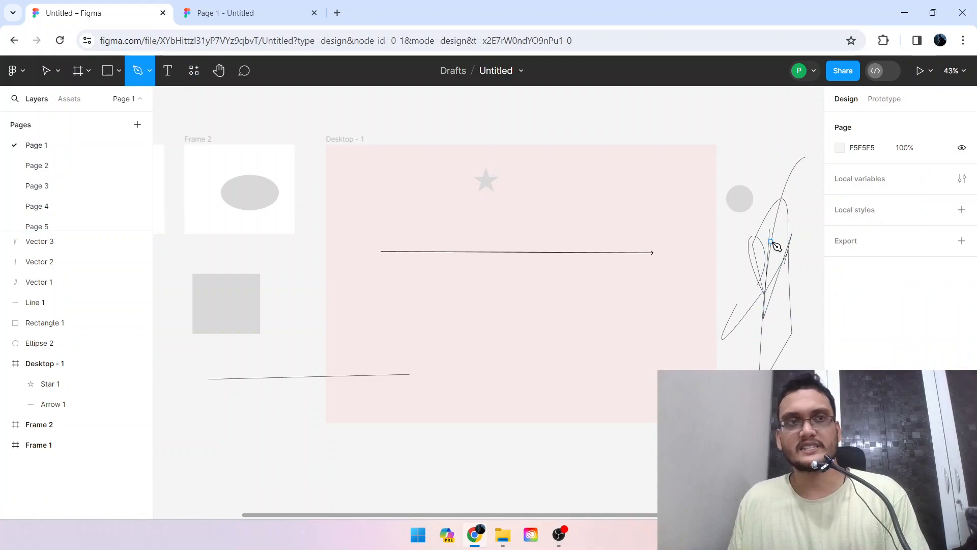
Scribble overlapping freehand loops across the Desktop - 1 frame with the Pencil tool, starting above its top edge.
{"action": "left_click", "coordinate": [150, 70]}
{"action": "left_click", "coordinate": [145, 114]}
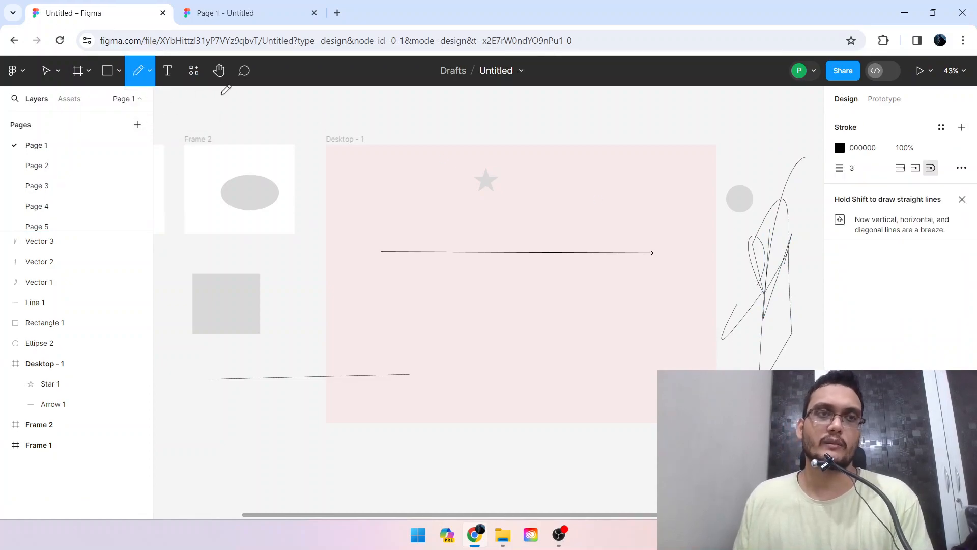
{"action": "mouse_move", "coordinate": [423, 110]}
{"action": "left_mouse_down"}
{"action": "mouse_move", "coordinate": [504, 215]}
{"action": "mouse_move", "coordinate": [456, 244]}
{"action": "mouse_move", "coordinate": [622, 351]}
{"action": "mouse_move", "coordinate": [625, 251]}
{"action": "mouse_move", "coordinate": [597, 315]}
{"action": "left_mouse_up"}
{"action": "mouse_move", "coordinate": [565, 284]}
{"action": "left_mouse_down"}
{"action": "mouse_move", "coordinate": [609, 226]}
{"action": "mouse_move", "coordinate": [464, 262]}
{"action": "mouse_move", "coordinate": [503, 267]}
{"action": "mouse_move", "coordinate": [605, 217]}
{"action": "left_mouse_up"}
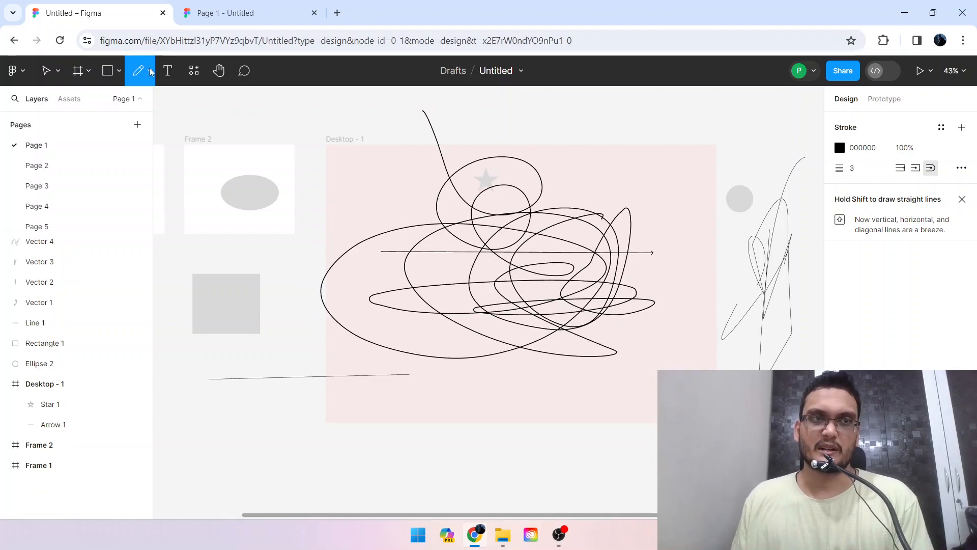
Add the text "dfhghfgfjjfghfhdfbcgg" on the canvas above the Desktop - 1 frame.
{"action": "left_click", "coordinate": [167, 71]}
{"action": "left_click", "coordinate": [549, 117]}
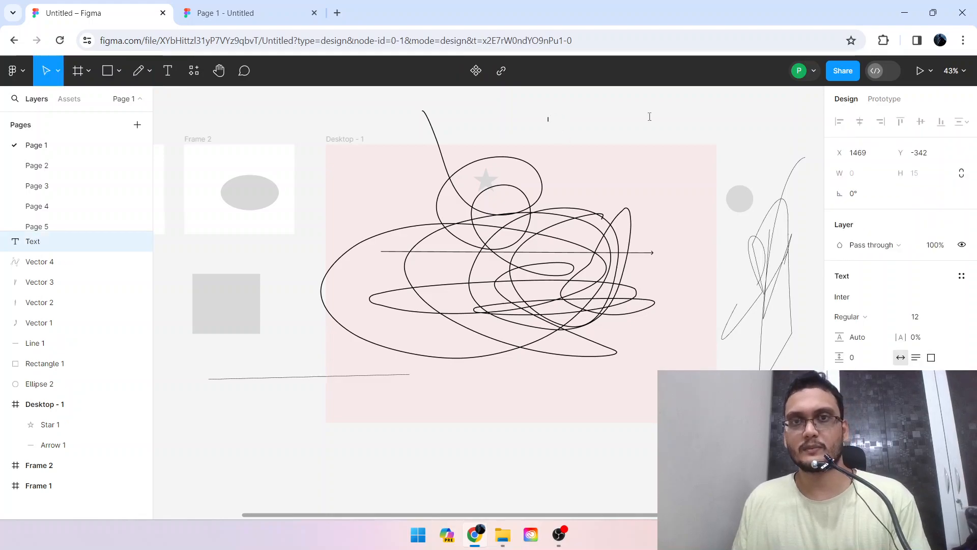
{"action": "type", "text": "dfhghfgfjjfghfhdf"}
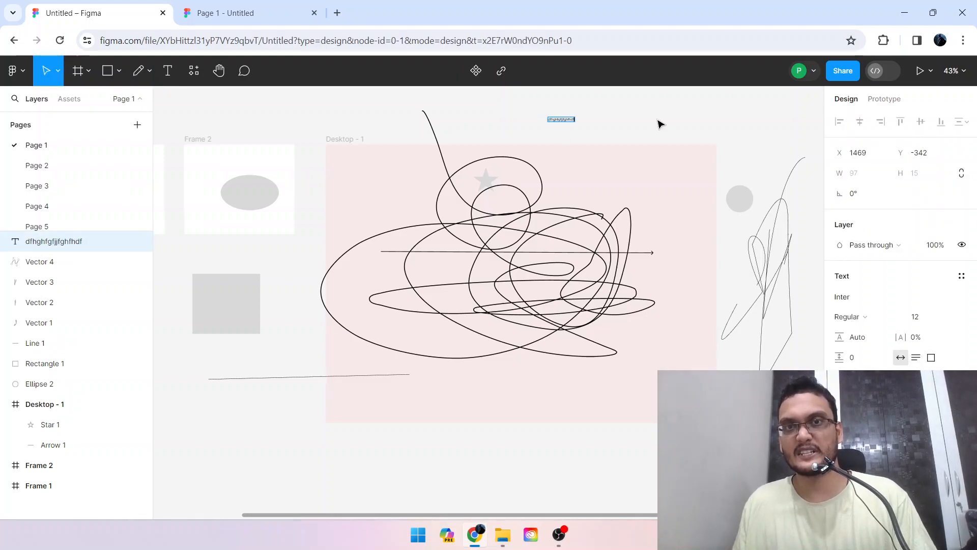
{"action": "type", "text": "bcgg"}
{"action": "key", "text": "Escape"}
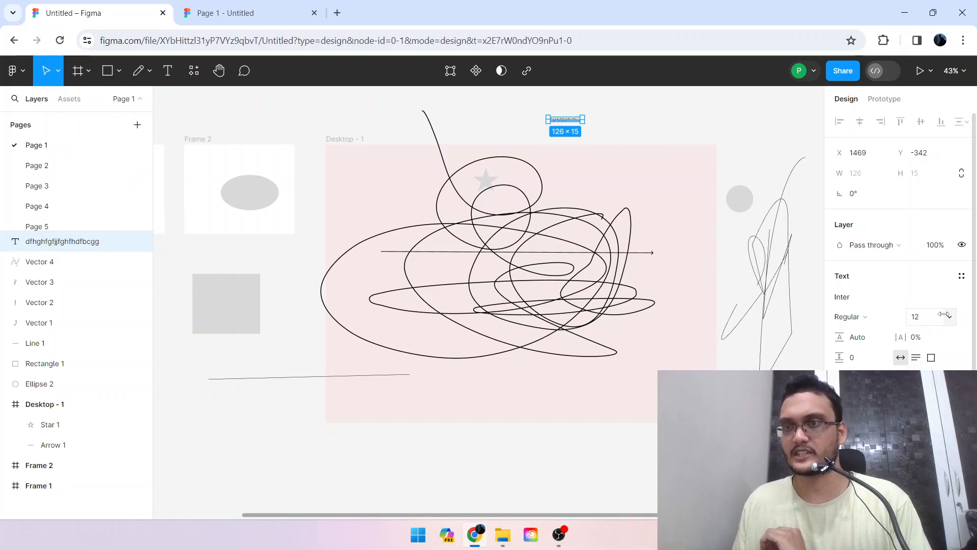
Set the font size of the text above the Desktop - 1 frame to 72.
{"action": "left_click", "coordinate": [923, 317]}
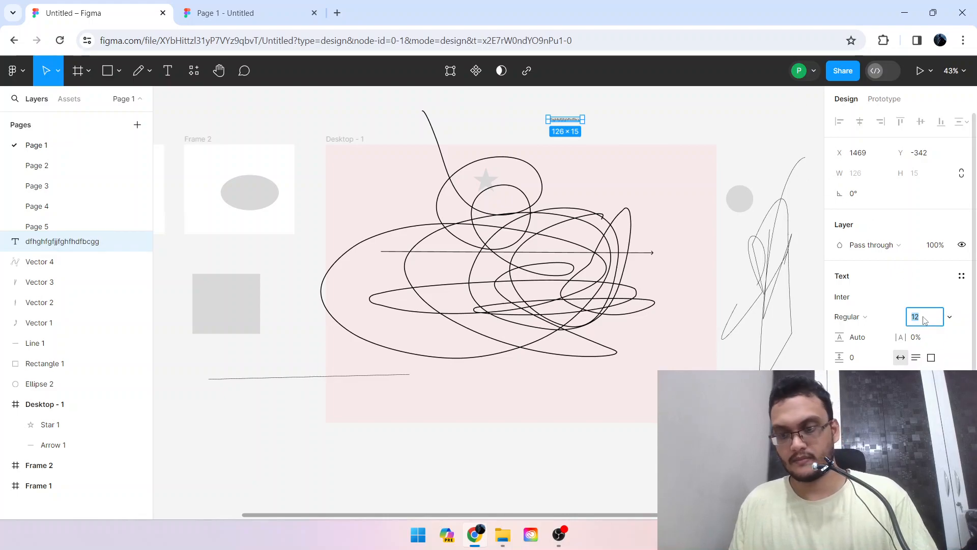
{"action": "key", "text": "shift+Up"}
{"action": "key", "text": "shift+Up"}
{"action": "key", "text": "shift+Up"}
{"action": "key", "text": "shift+Up"}
{"action": "key", "text": "shift+Up"}
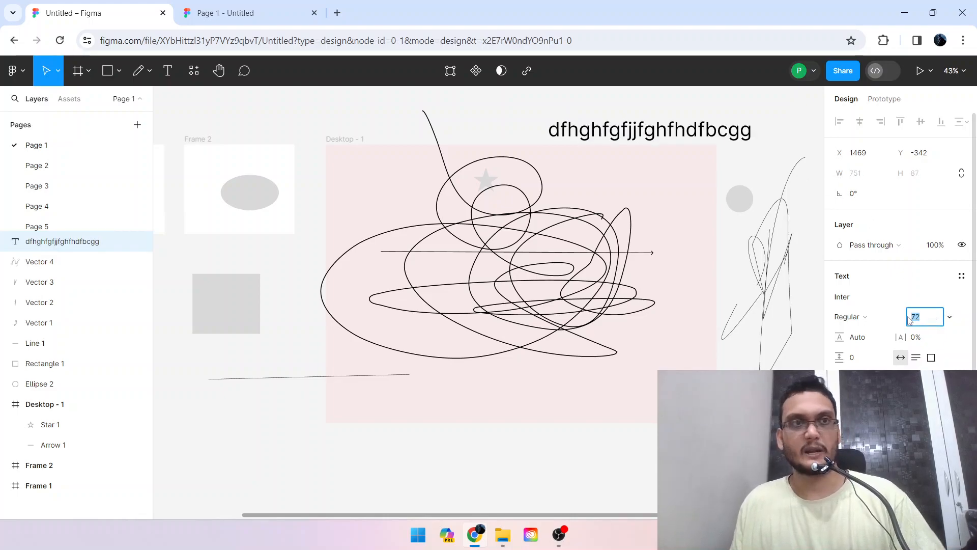
Browse the component and plugin resources, and pan the canvas slightly with the Hand tool.
{"action": "left_click", "coordinate": [194, 70]}
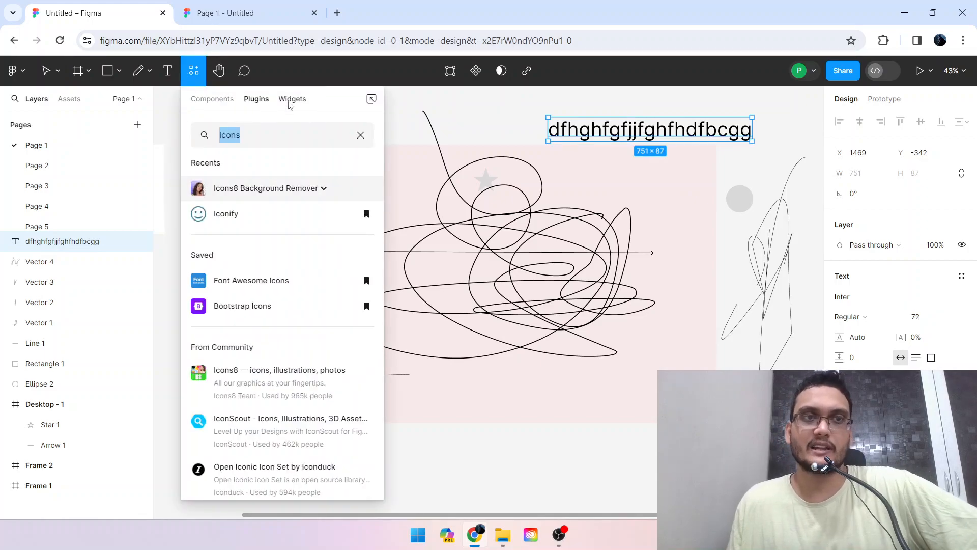
{"action": "left_click", "coordinate": [226, 100]}
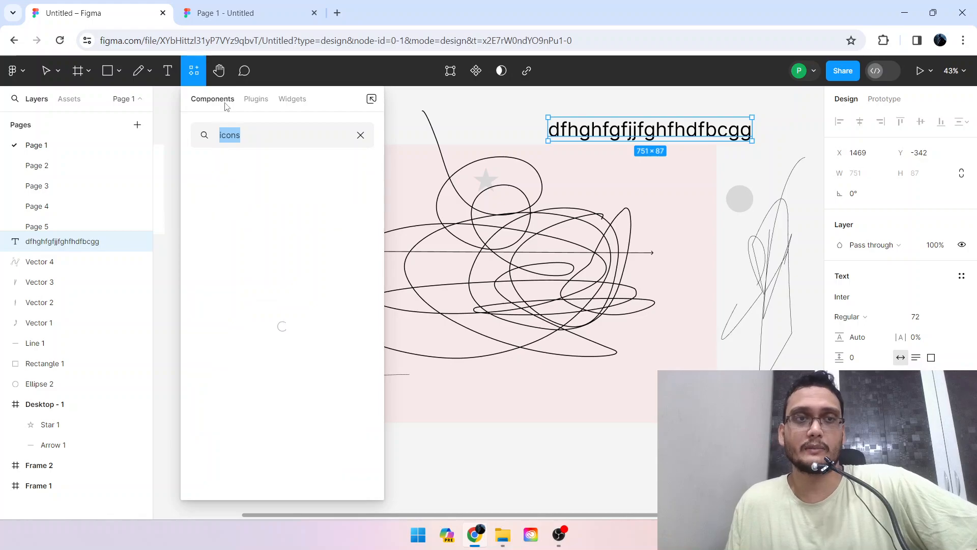
{"action": "left_click", "coordinate": [253, 101]}
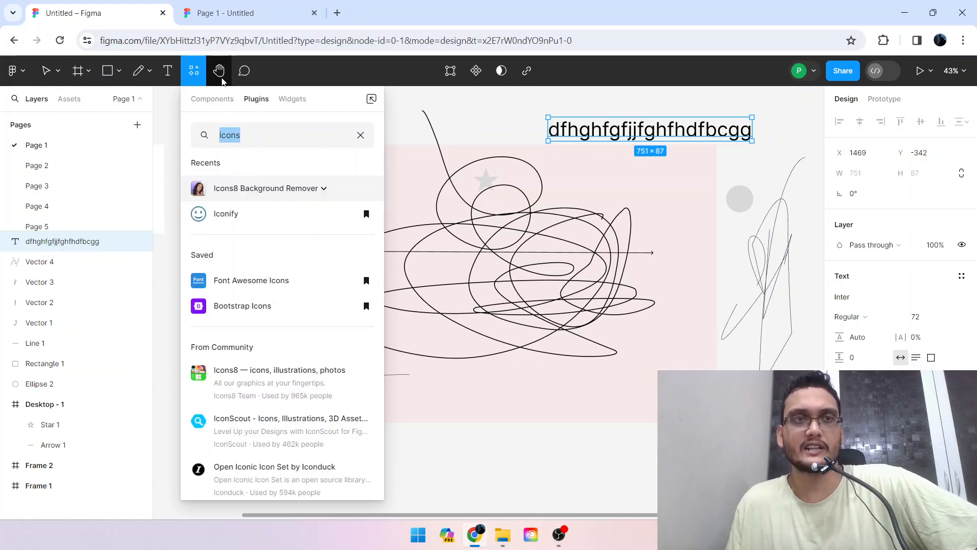
{"action": "left_click", "coordinate": [220, 72]}
{"action": "left_click_drag", "start_coordinate": [355, 130], "coordinate": [371, 182]}
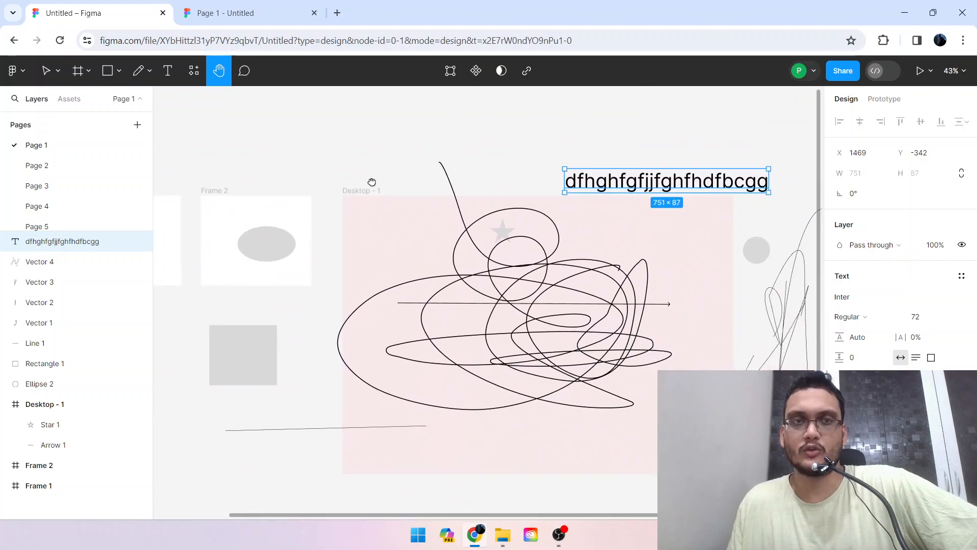
Post the comment "fghiadjvsdvjfndfdbdfkbndf" in the Desktop - 1 frame, just left of the star, and leave comment mode.
{"action": "left_click", "coordinate": [244, 71]}
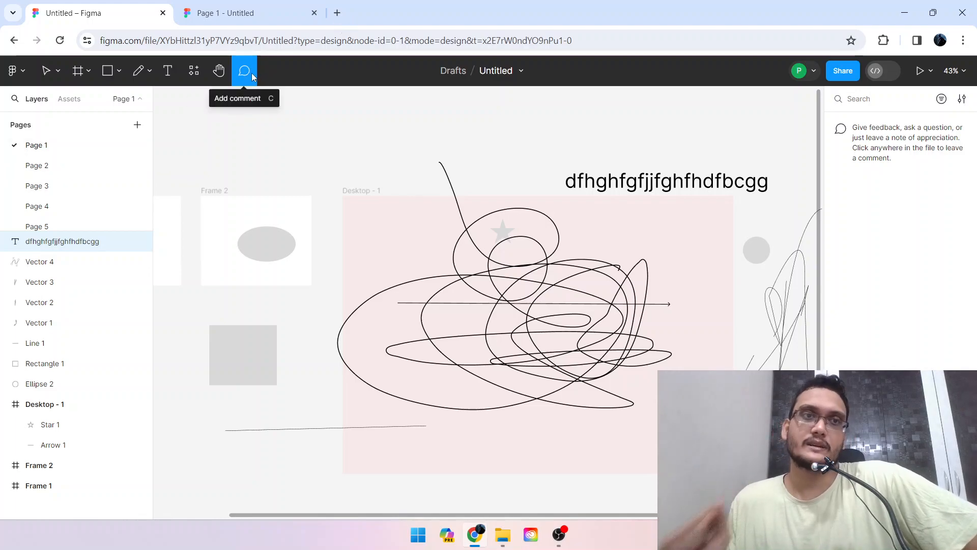
{"action": "left_click", "coordinate": [464, 215]}
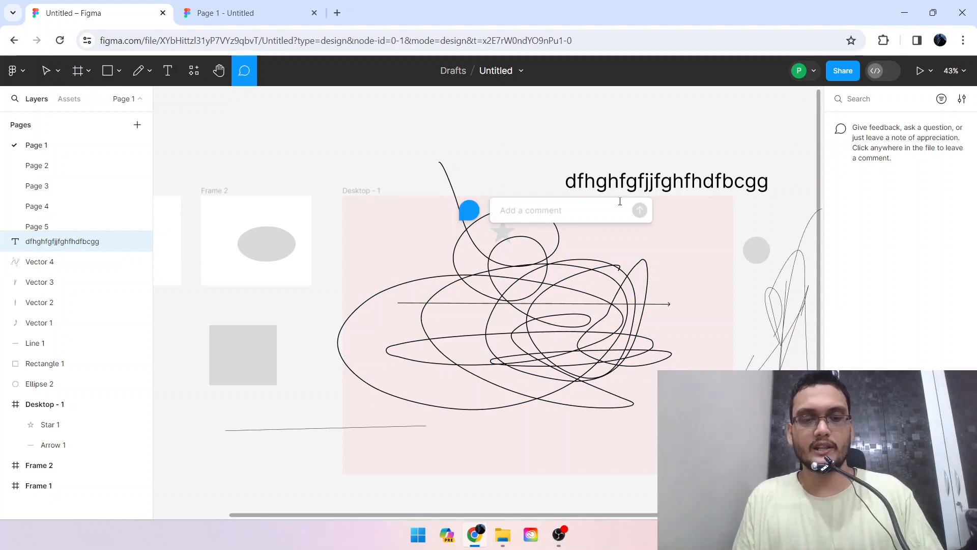
{"action": "type", "text": "fghiadjvsdvjfndfdbdfkbndf"}
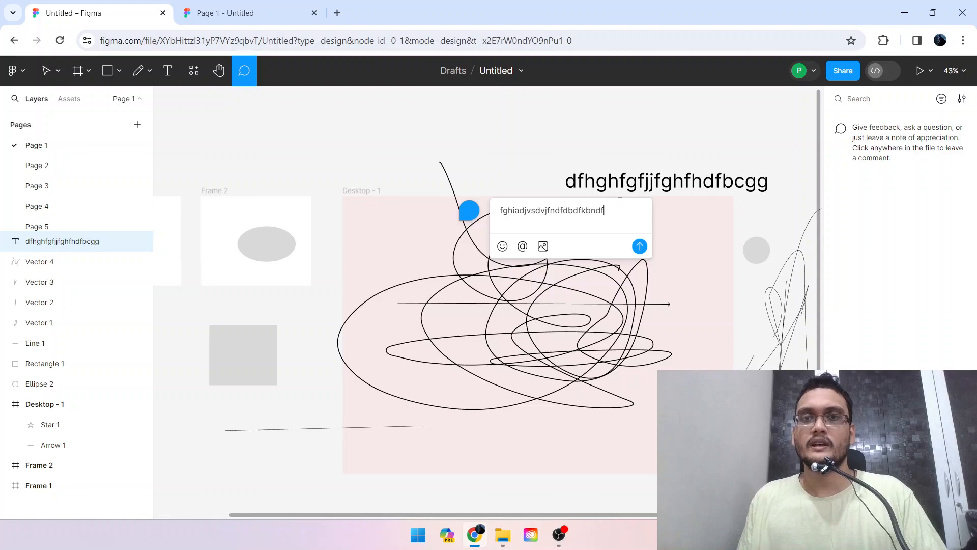
{"action": "left_click", "coordinate": [640, 248]}
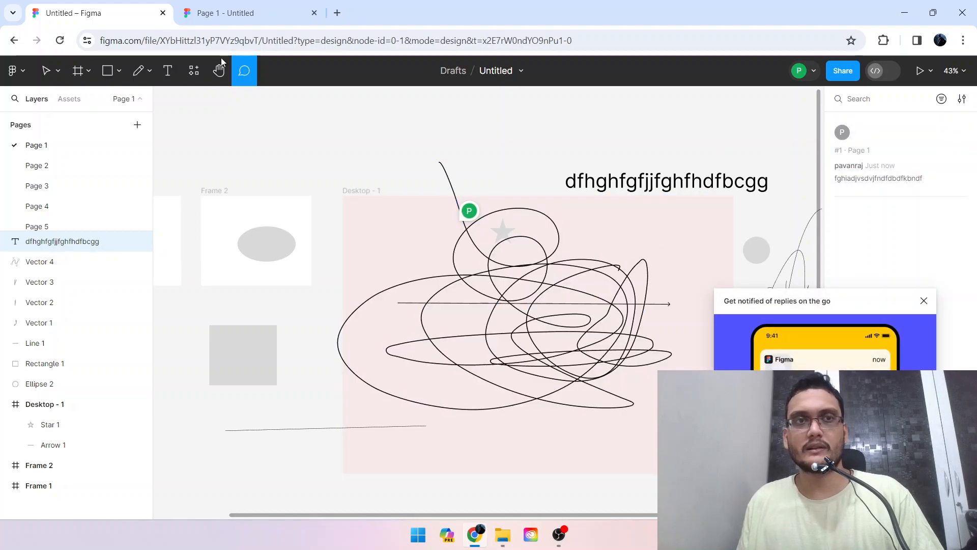
{"action": "key", "text": "Escape"}
View the thread of the comment pinned in the Desktop - 1 frame and return to comment mode.
{"action": "mouse_move", "coordinate": [470, 210]}
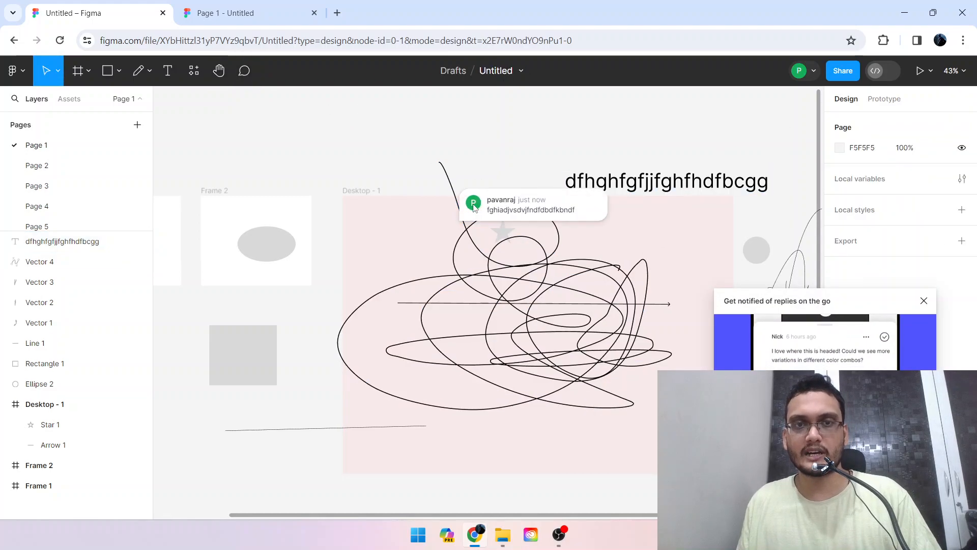
{"action": "left_click", "coordinate": [489, 212]}
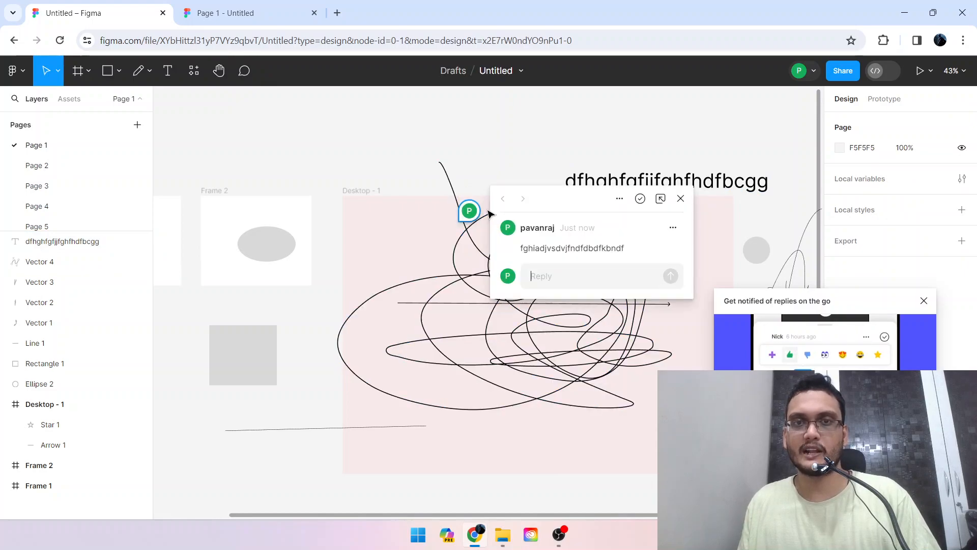
{"action": "left_click", "coordinate": [244, 71]}
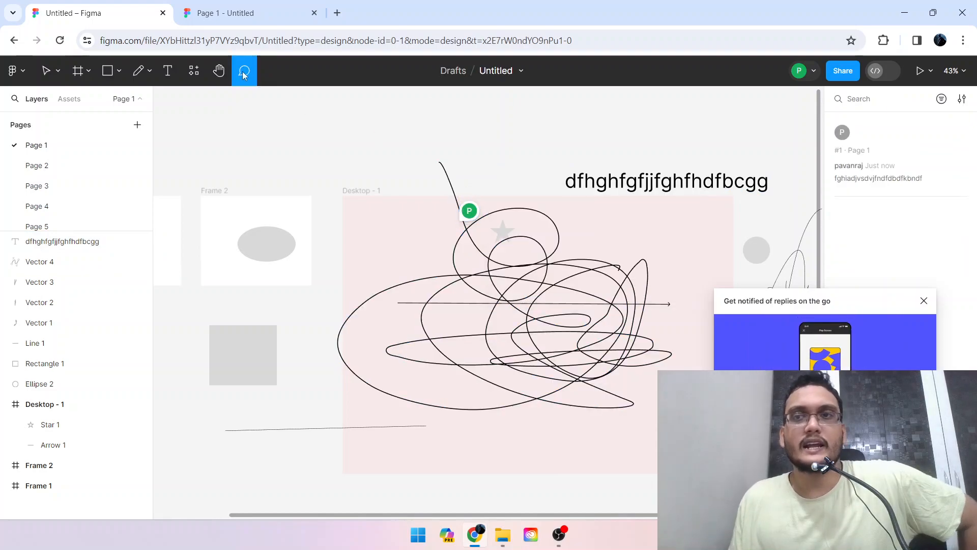
Dismiss the reply-notification pop-up, reopen and close the thread of the comment pinned near the star, and leave comment mode.
{"action": "left_click", "coordinate": [924, 301]}
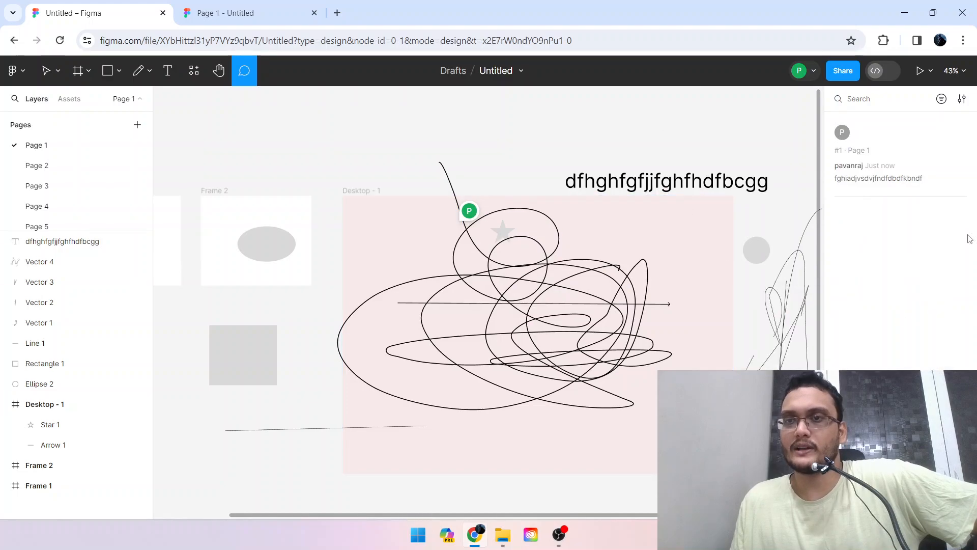
{"action": "left_click", "coordinate": [483, 216]}
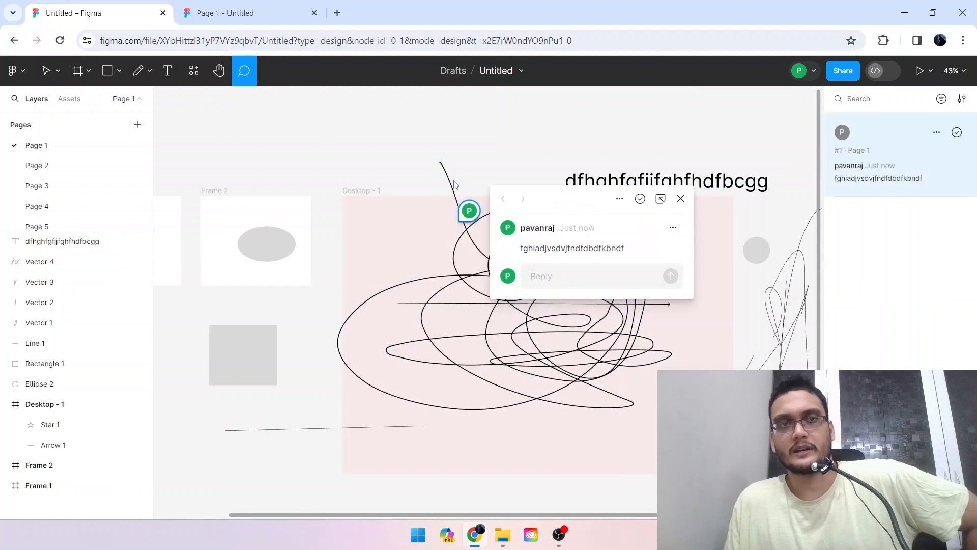
{"action": "key", "text": "Escape"}
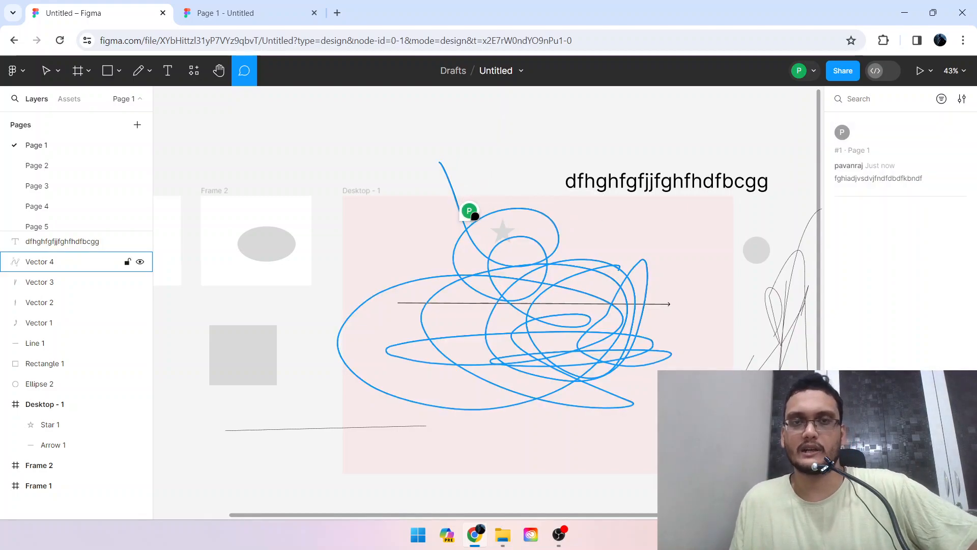
{"action": "mouse_move", "coordinate": [927, 144]}
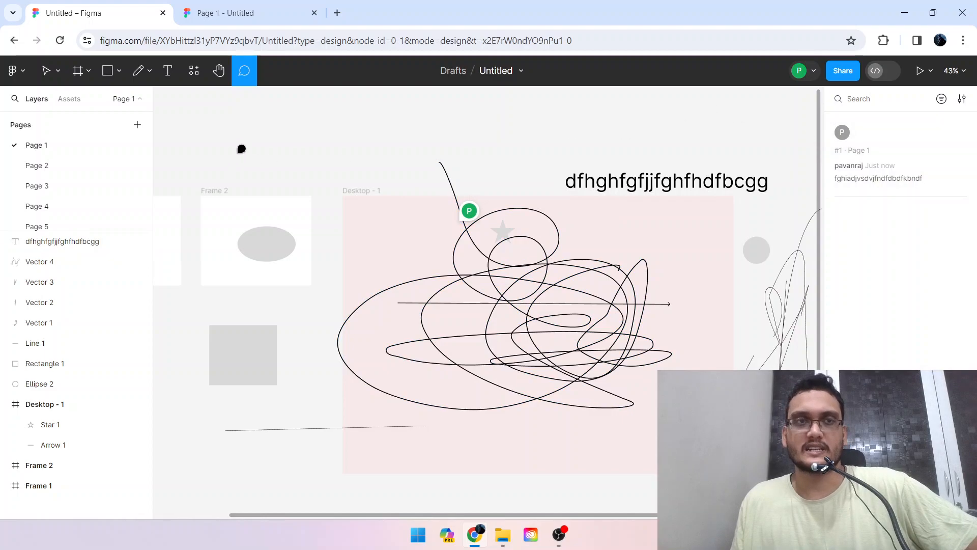
{"action": "left_click", "coordinate": [248, 78]}
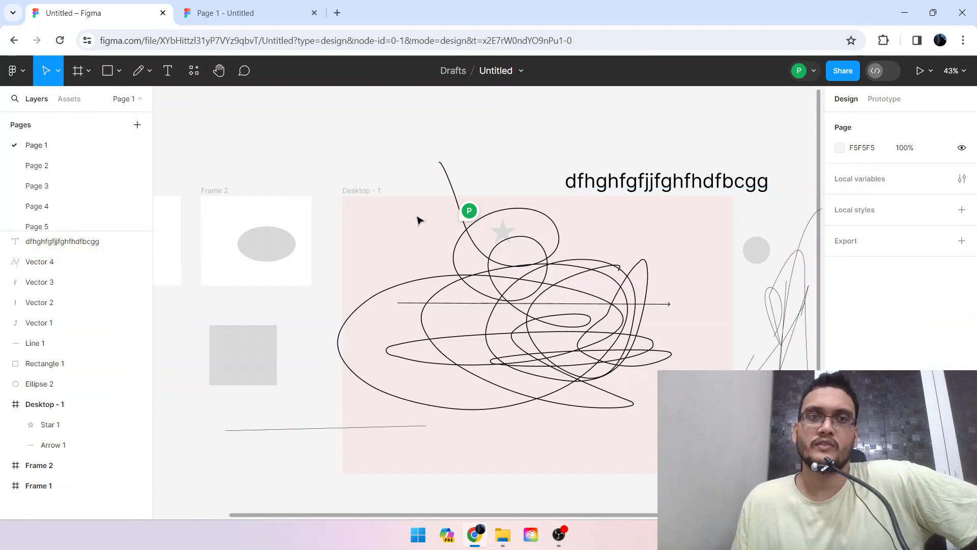
{"action": "left_click", "coordinate": [377, 195]}
{"action": "left_click", "coordinate": [352, 145]}
{"action": "left_click", "coordinate": [371, 192]}
{"action": "left_click", "coordinate": [374, 146]}
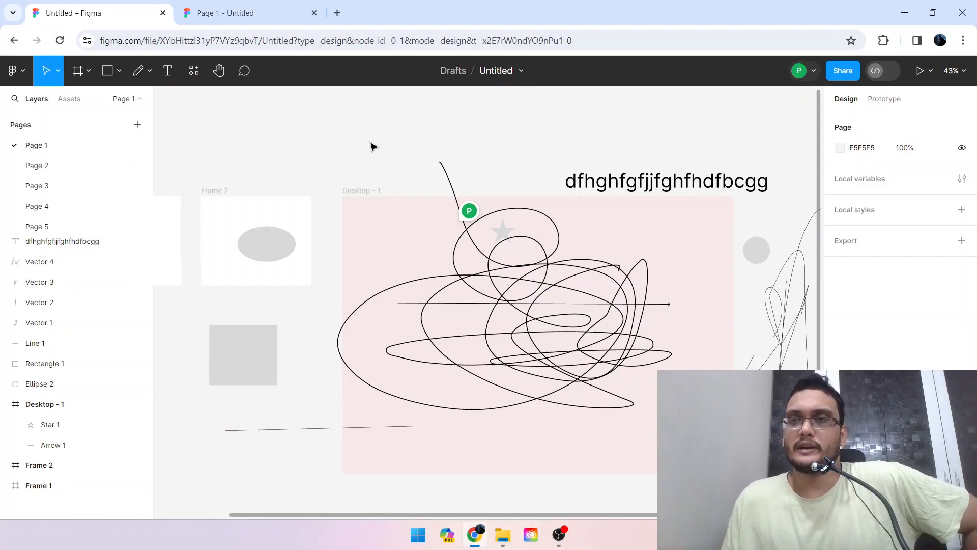
View the page's local variables, including the Collection 1 list, and close the variables window.
{"action": "left_click", "coordinate": [869, 184]}
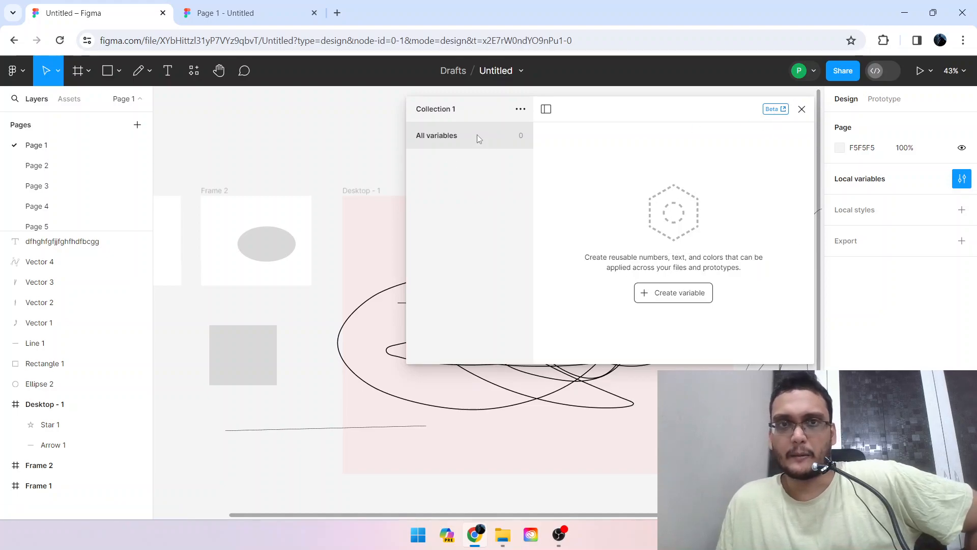
{"action": "left_click", "coordinate": [548, 111]}
{"action": "left_click", "coordinate": [417, 109]}
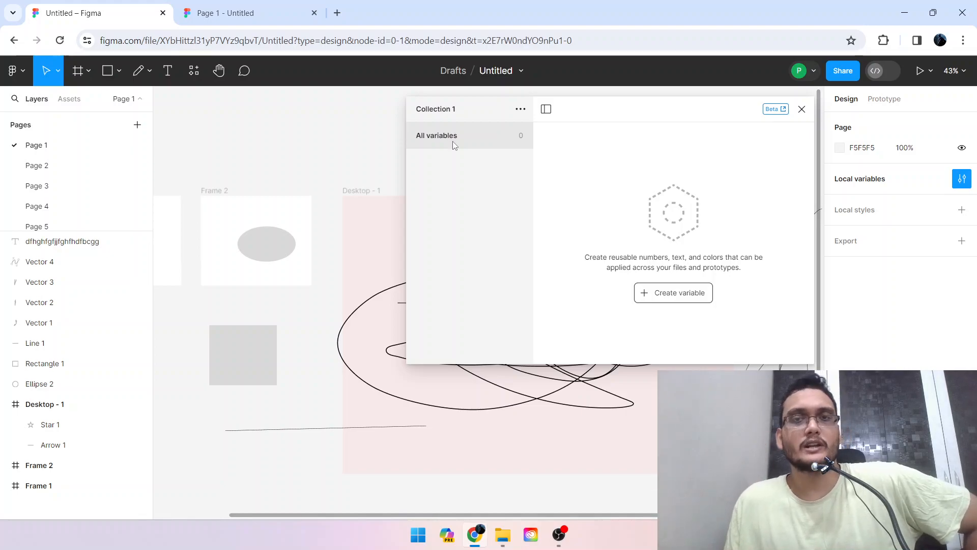
{"action": "left_click", "coordinate": [803, 110]}
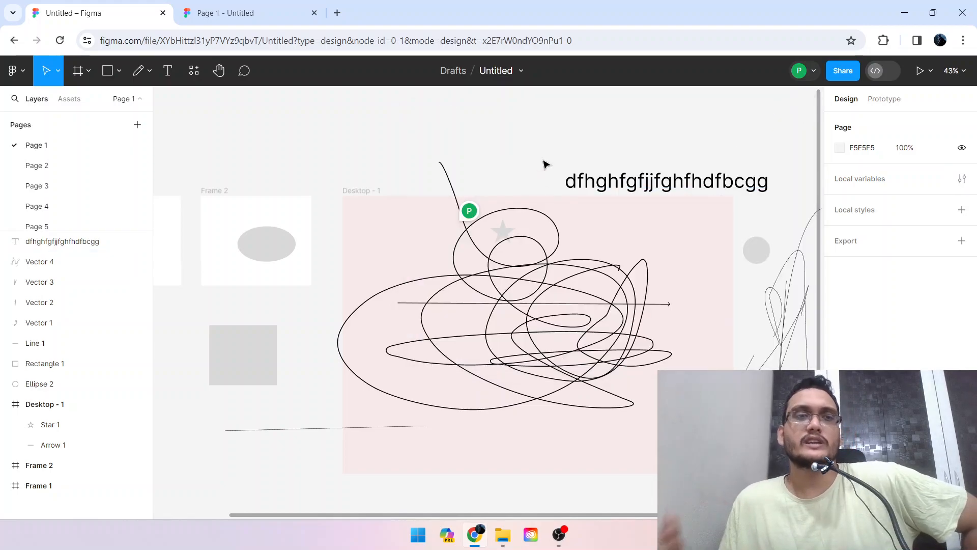
Move the large pencil scribble over the Desktop - 1 frame down and to the right, to X 763, Y -221, and deselect it.
{"action": "scroll", "coordinate": [497, 181], "scroll_direction": "down", "scroll_amount": 1}
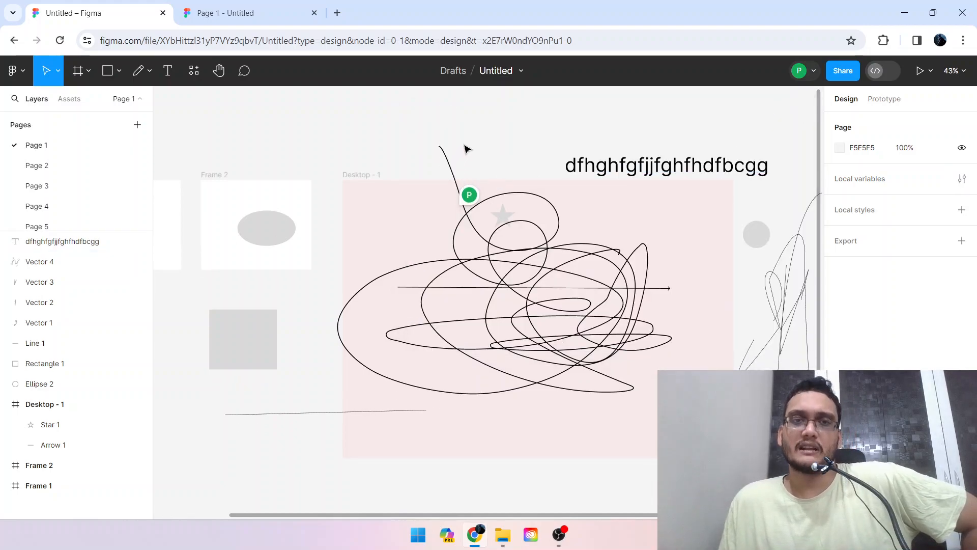
{"action": "left_click", "coordinate": [453, 161]}
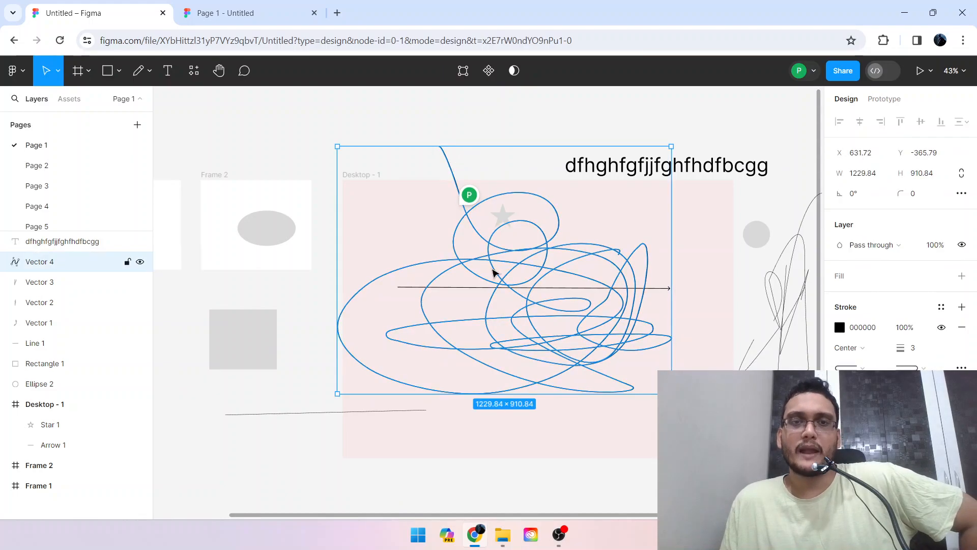
{"action": "left_click_drag", "start_coordinate": [483, 252], "coordinate": [520, 290]}
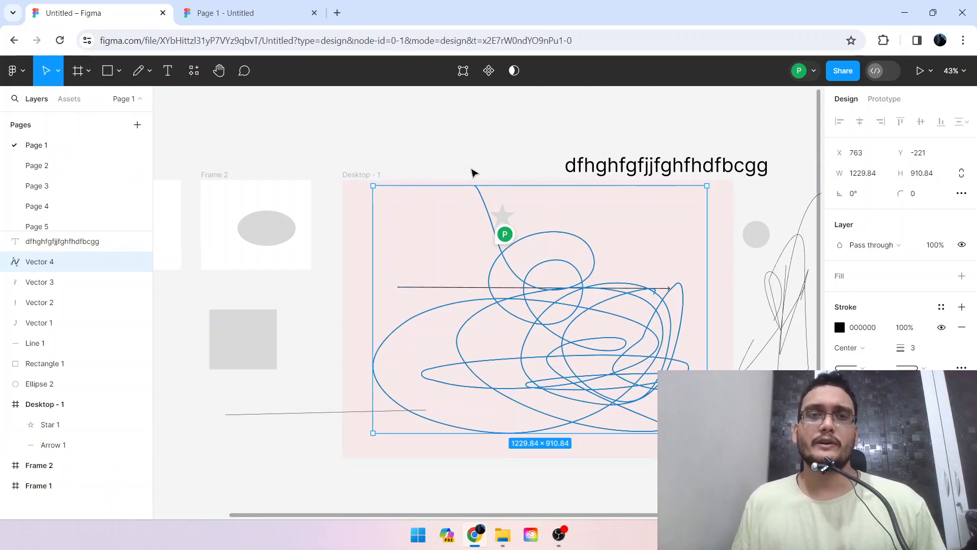
{"action": "left_click", "coordinate": [470, 170]}
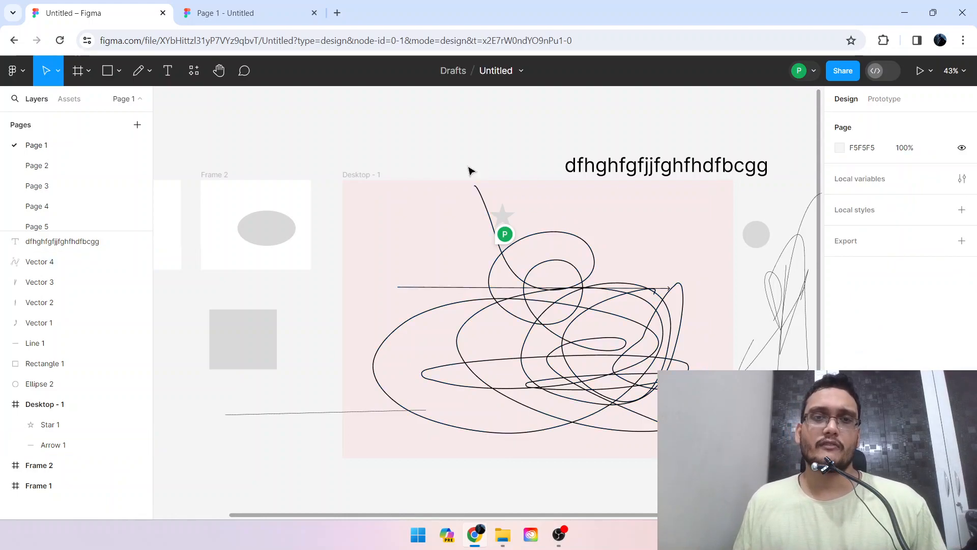
{"action": "left_click", "coordinate": [513, 270]}
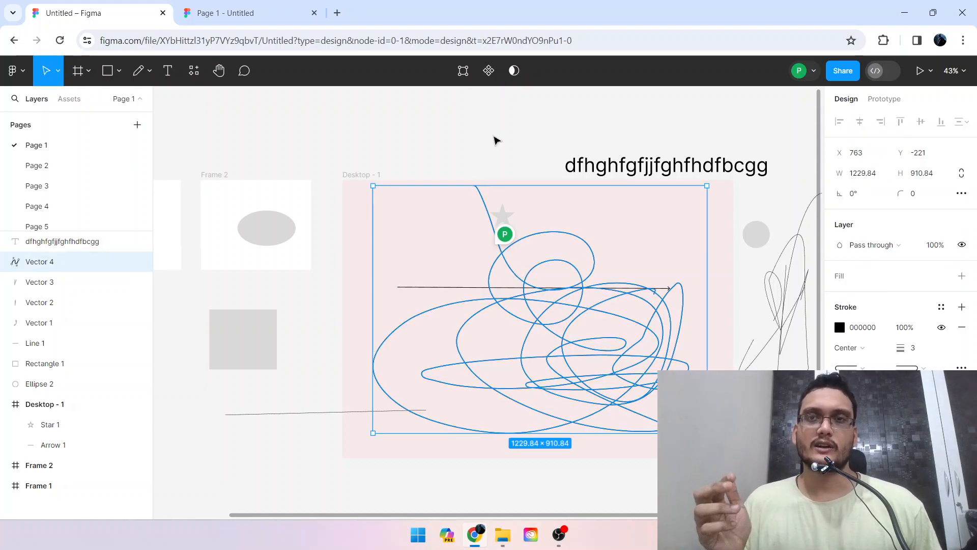
{"action": "left_click", "coordinate": [490, 138]}
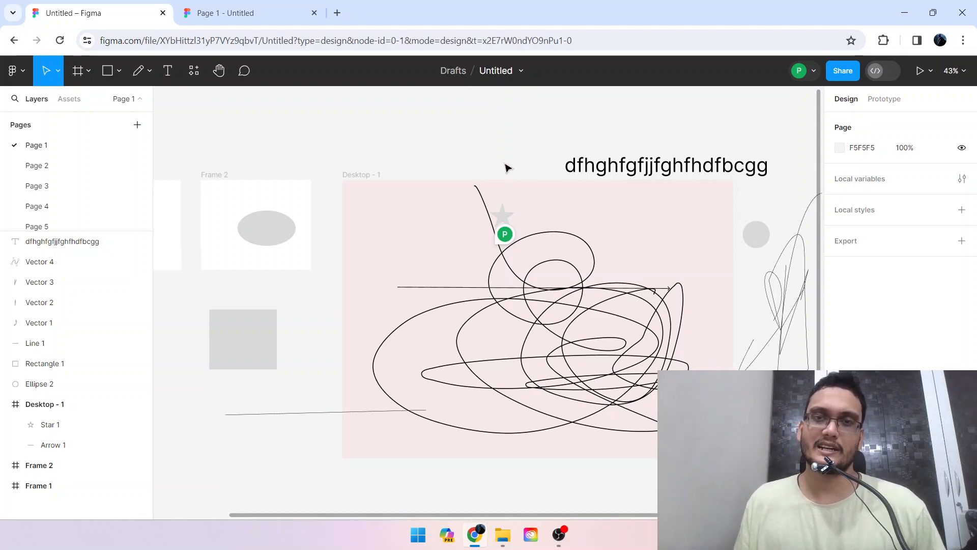
{"action": "left_click", "coordinate": [639, 166]}
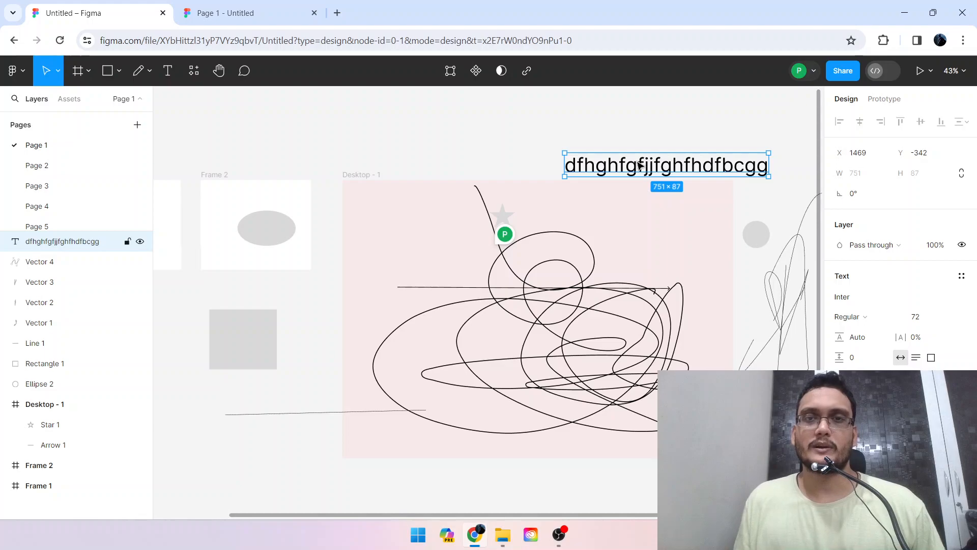
{"action": "left_click", "coordinate": [461, 147]}
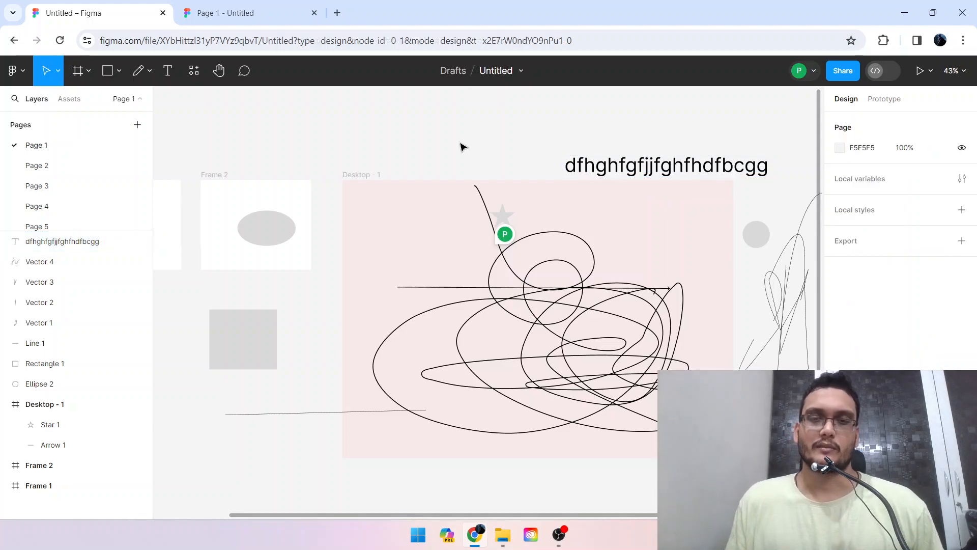
{"action": "left_click", "coordinate": [559, 535]}
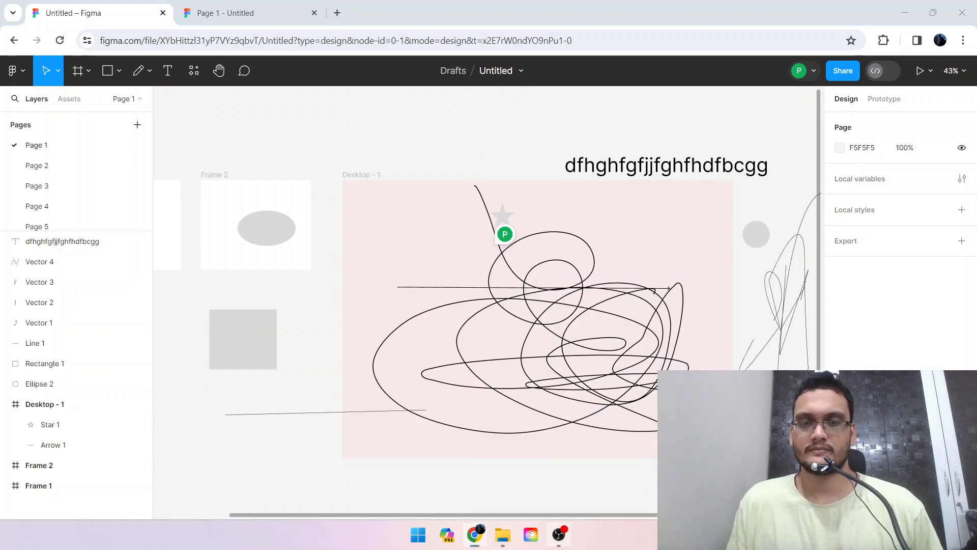